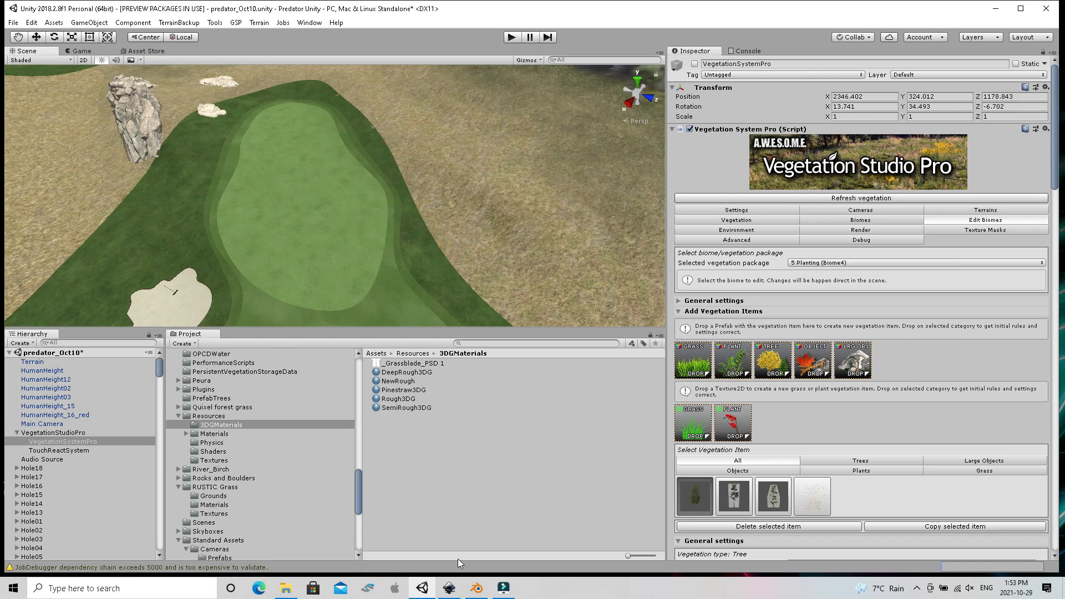
Switch to Inkscape and inset the green shape path1803 in the Hole13 layer by one increment
click(449, 588)
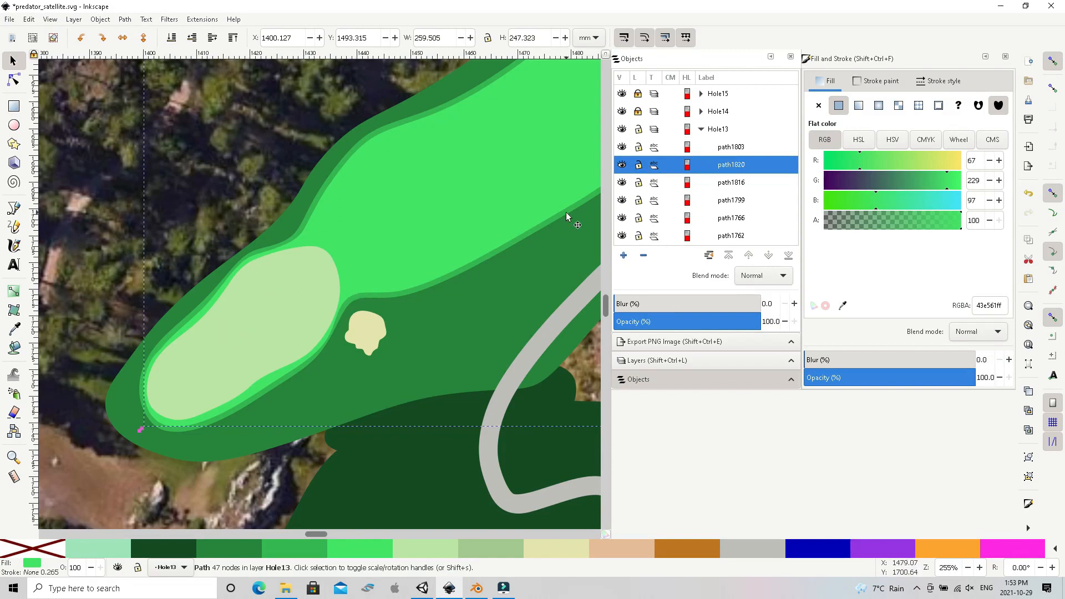
click(722, 148)
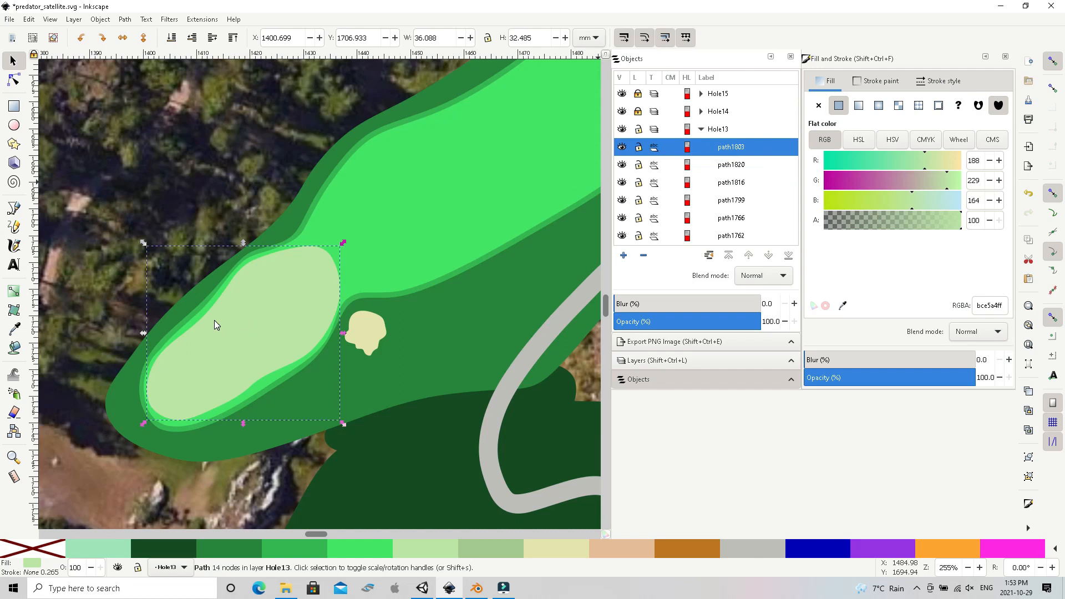
key(ctrl+parenleft)
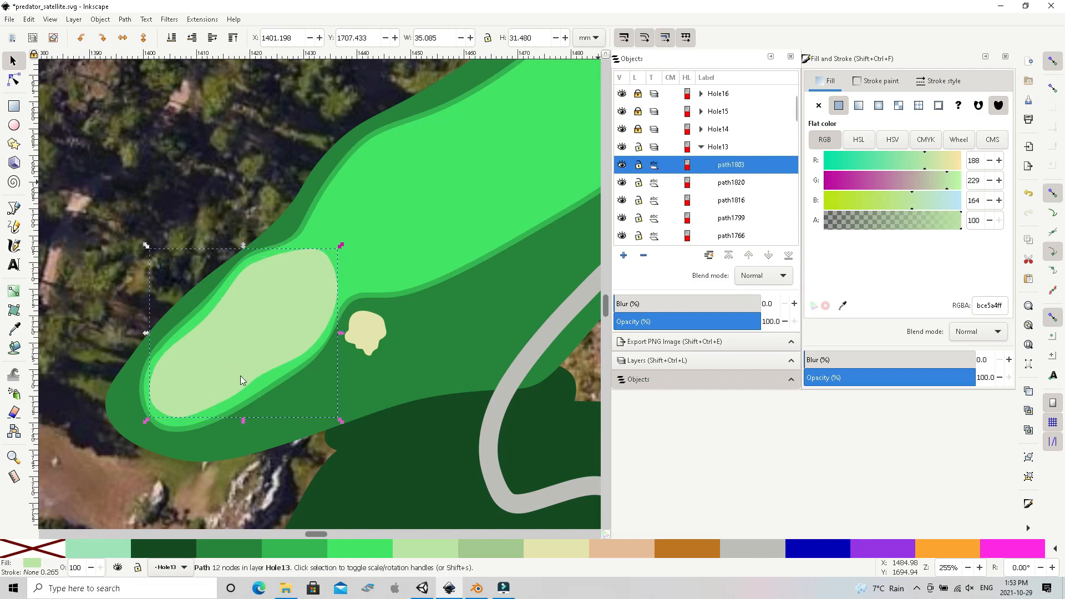
Nudge two nodes on the Hole13 green's lower edge slightly outward to smooth its outline, and save predator_satellite.svg
click(13, 82)
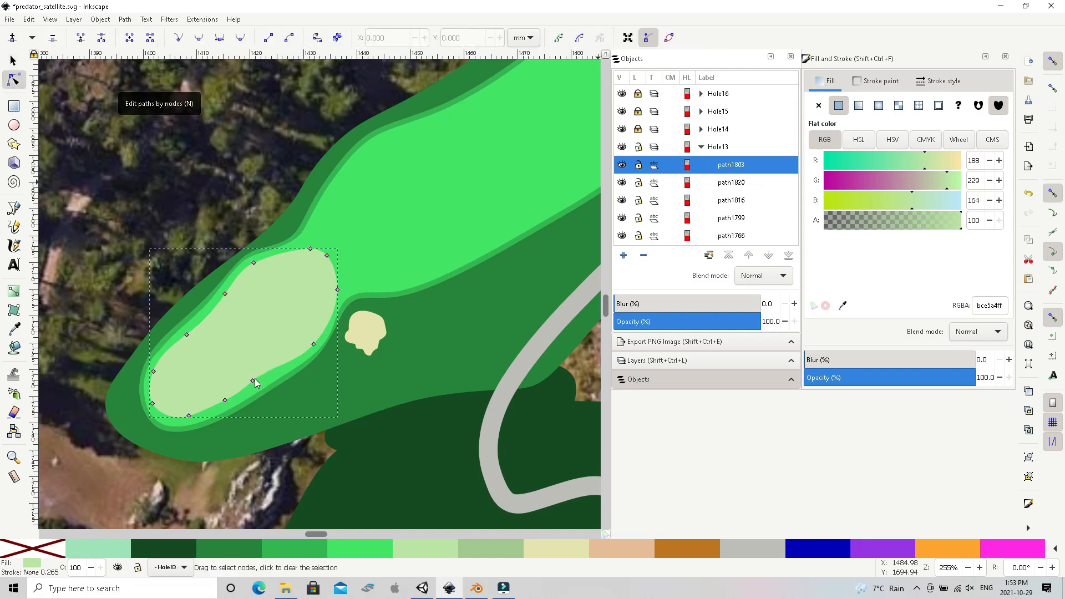
drag(253, 381, 258, 383)
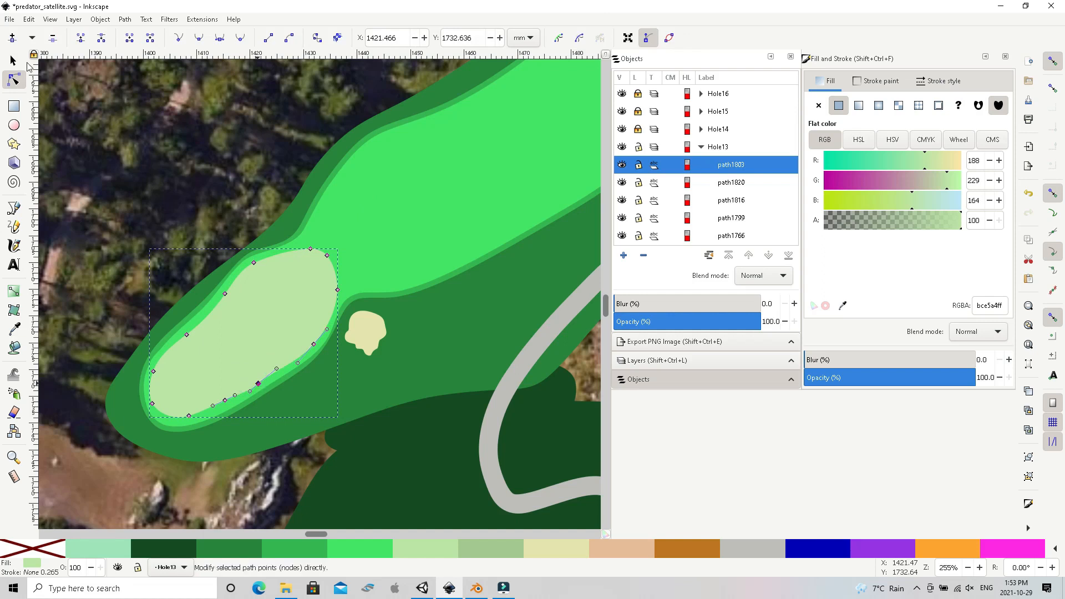
click(13, 60)
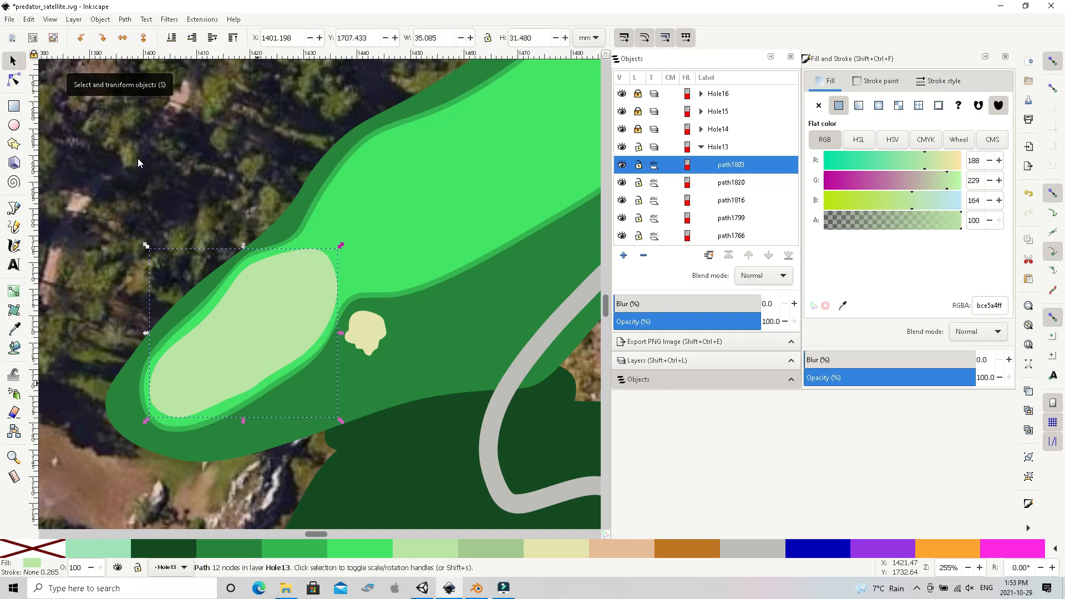
click(13, 80)
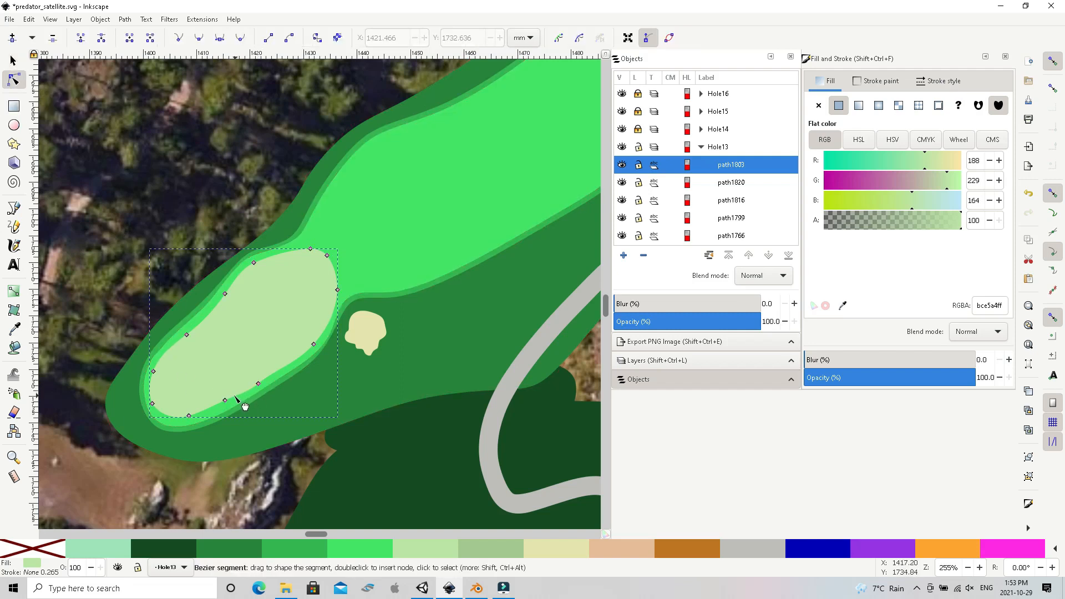
drag(227, 402, 226, 408)
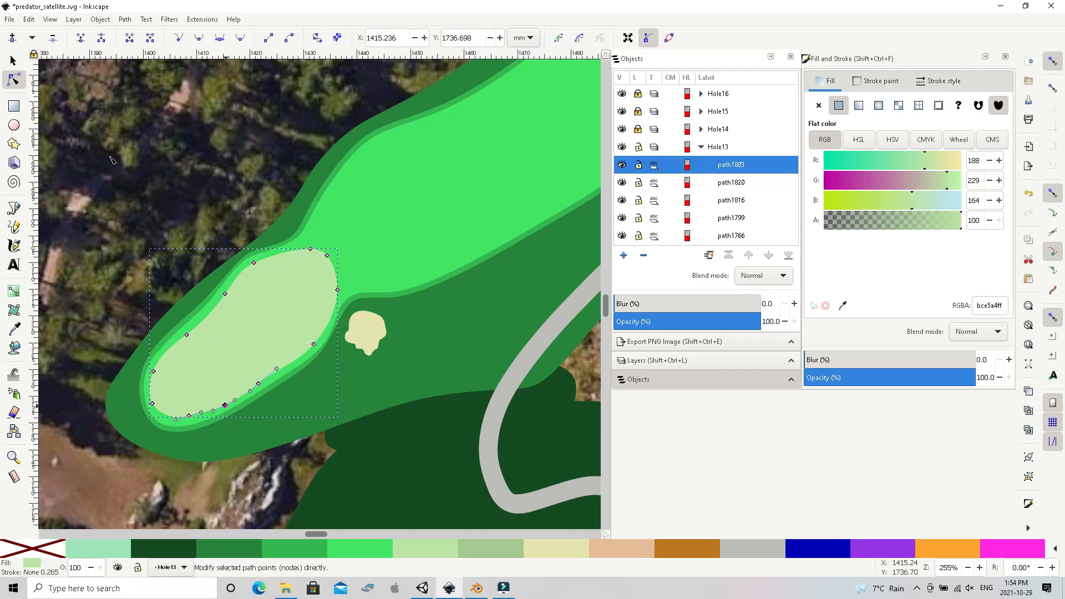
click(12, 60)
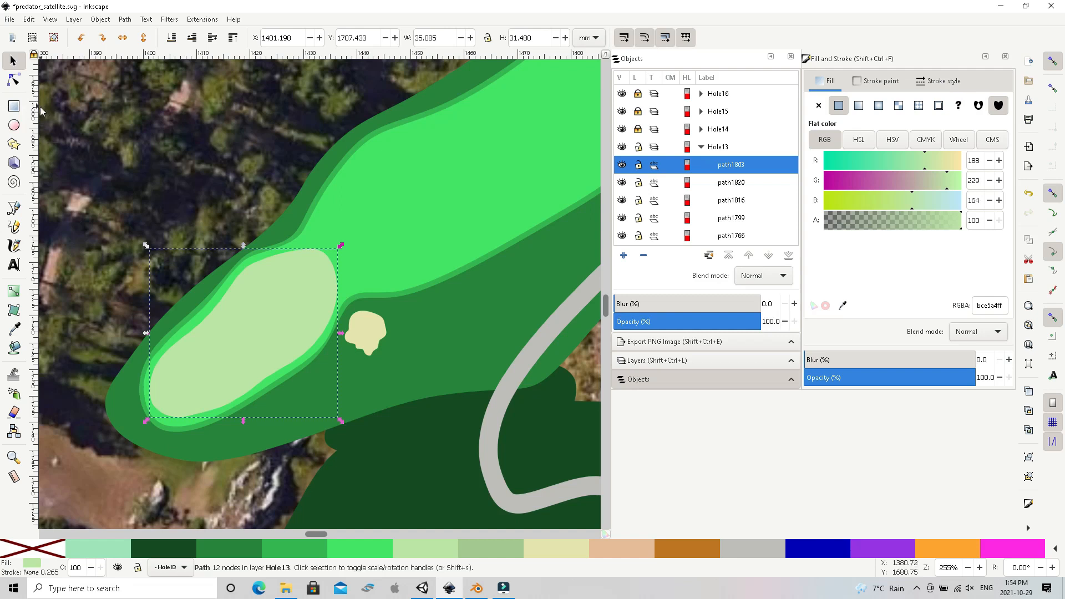
click(9, 20)
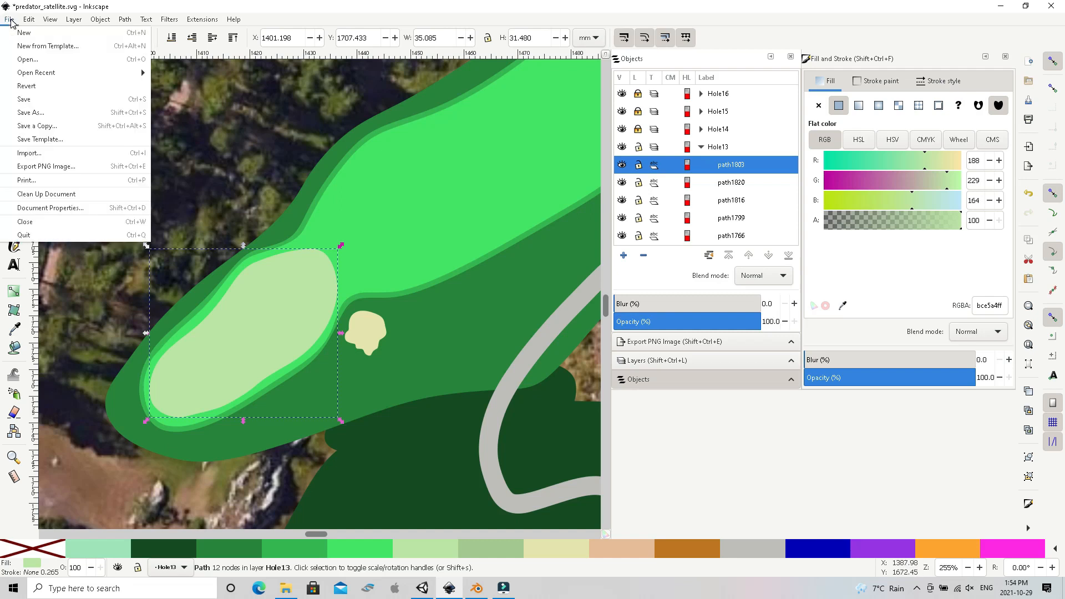
click(17, 104)
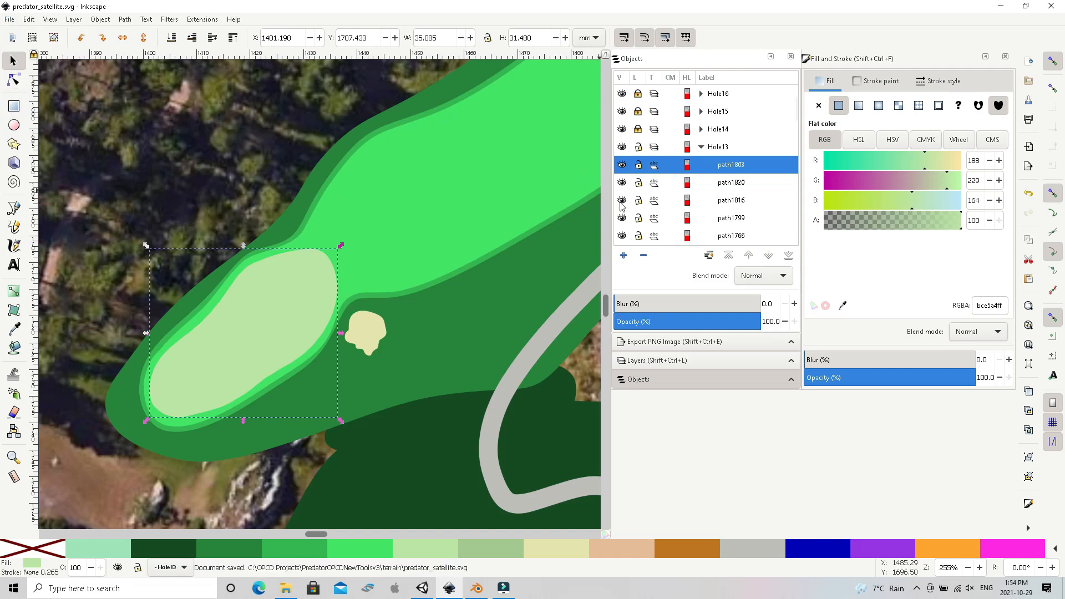
Delete the Satellite layer from the drawing
scroll(671, 166, down, 5)
scroll(669, 166, down, 5)
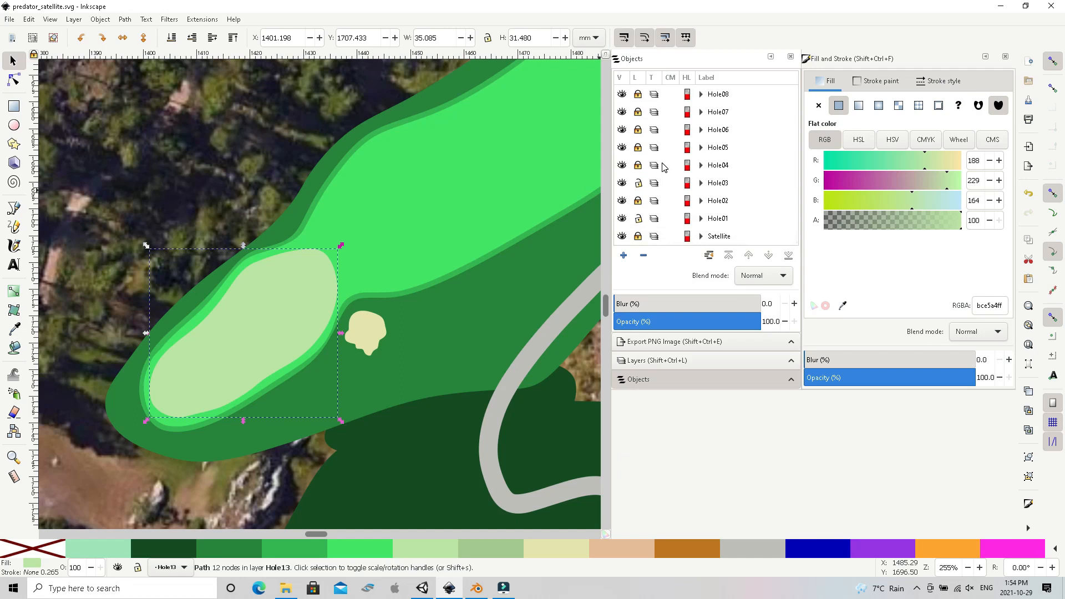
click(714, 237)
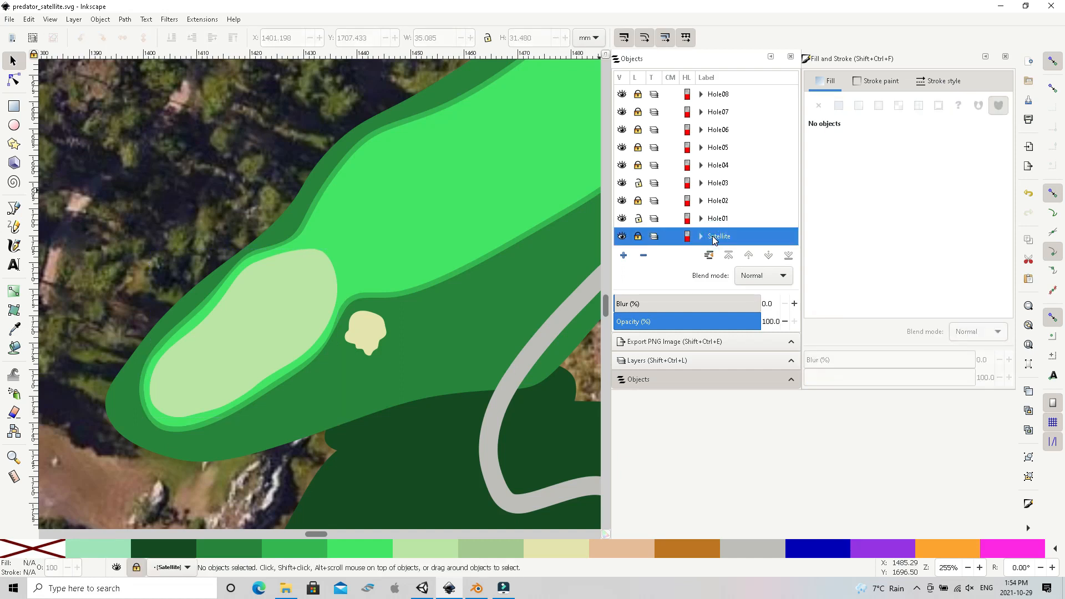
right_click(715, 238)
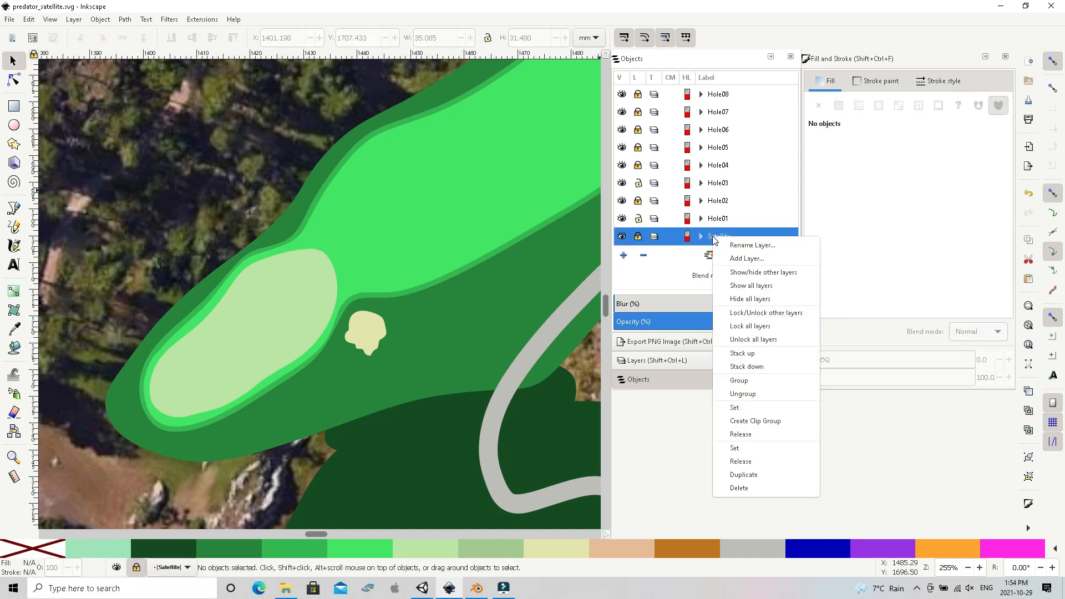
click(740, 488)
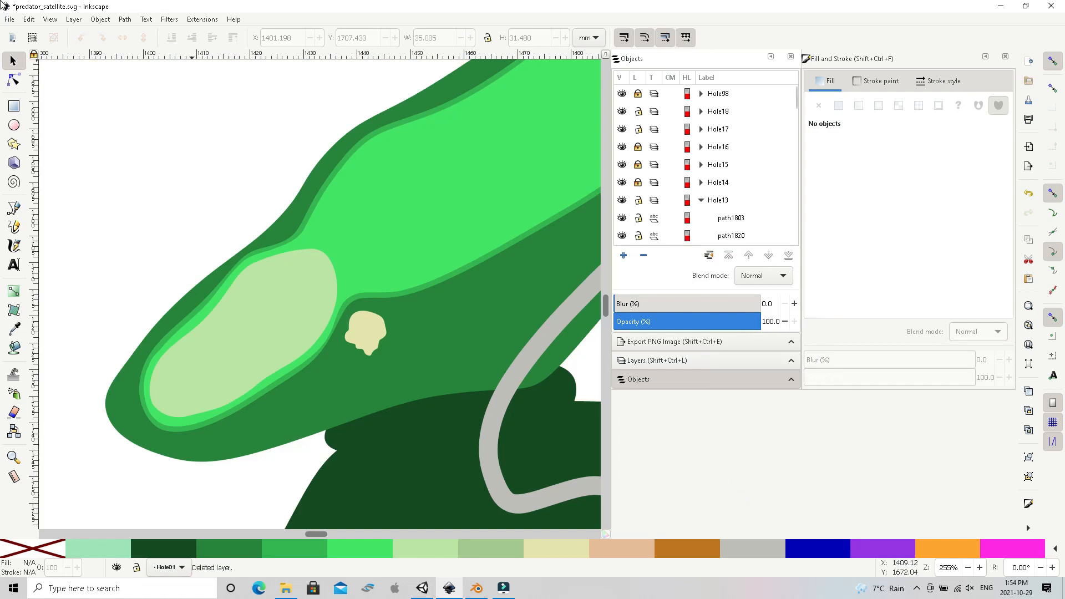
Save the drawing as predator_nosat.svg in the terrain folder, replacing the existing file
click(10, 21)
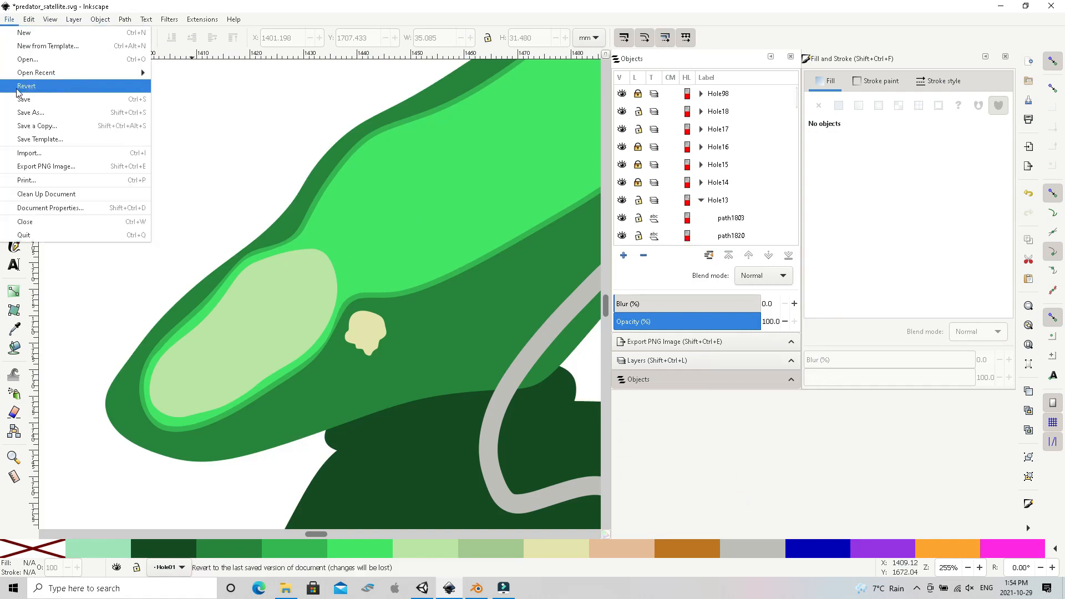
click(23, 113)
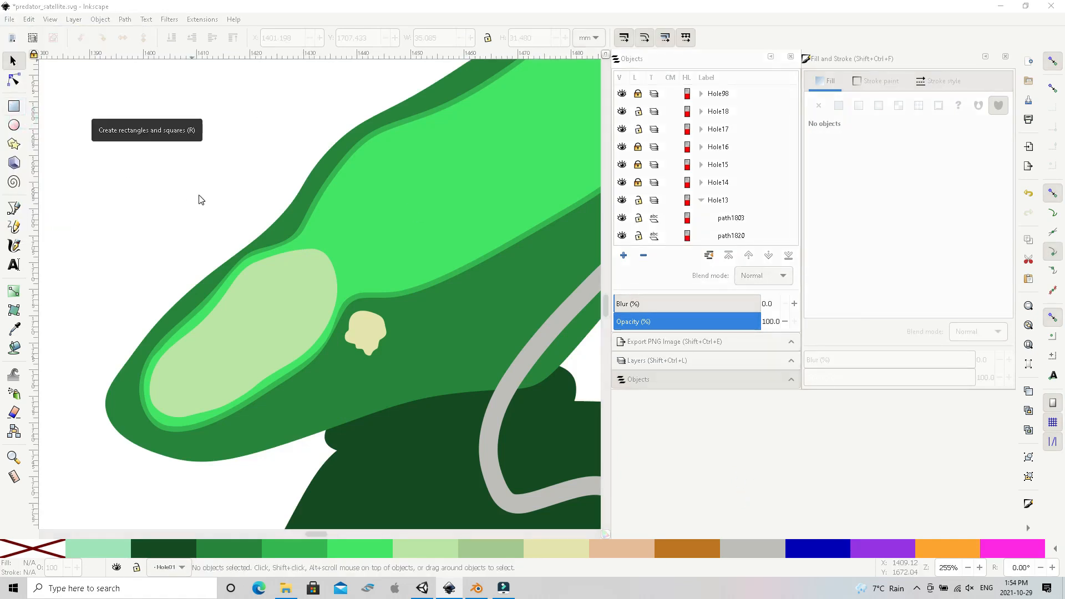
click(196, 74)
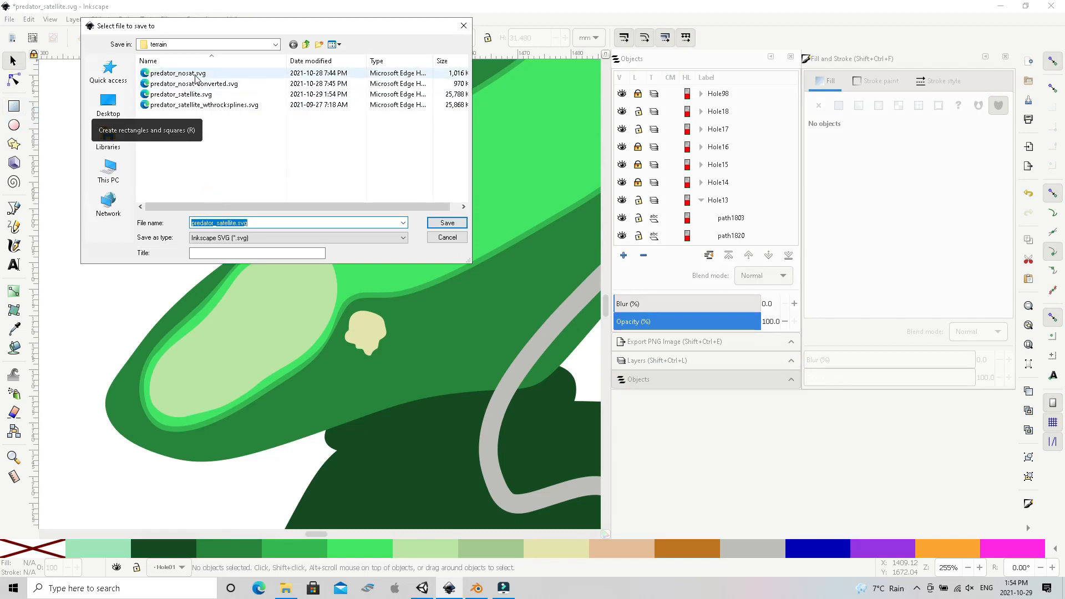
double_click(195, 75)
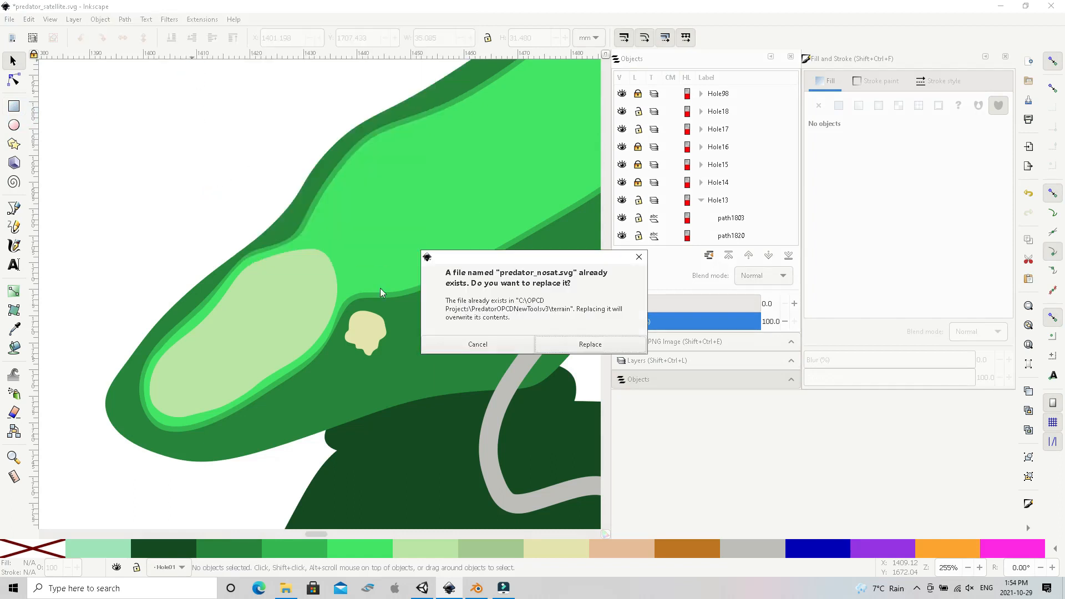
click(563, 349)
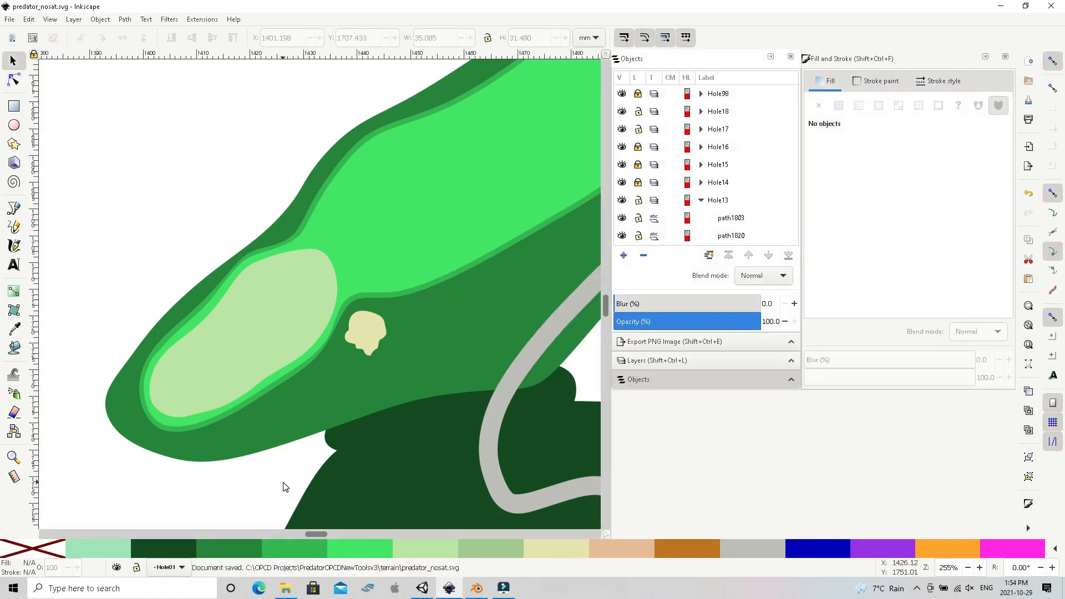
Switch to File Explorer and delete the old predator_nosat-converted.svg from the project's terrain folder
click(294, 592)
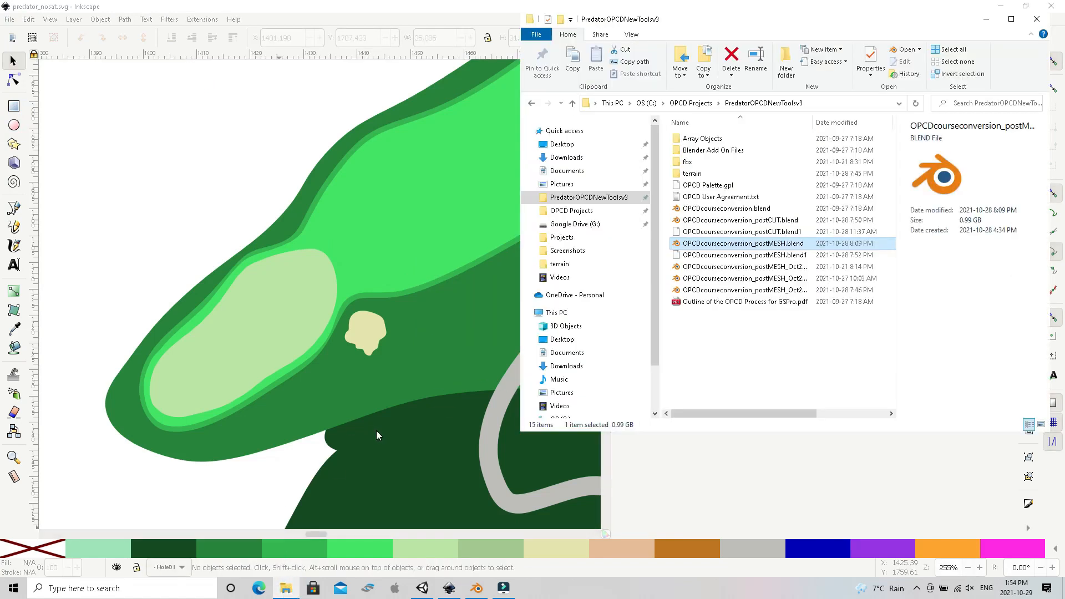
double_click(690, 174)
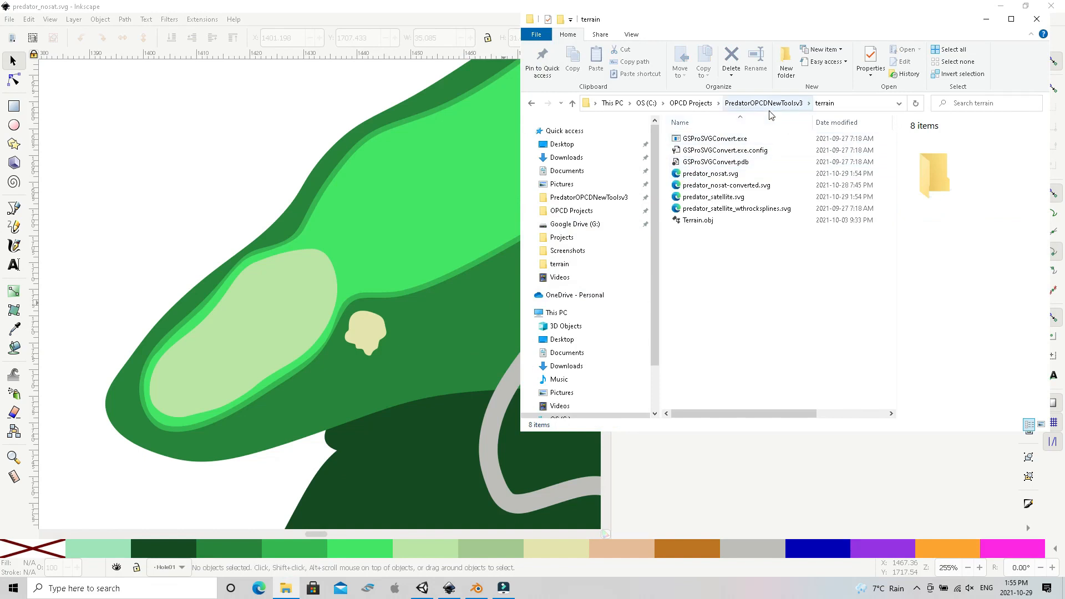
click(712, 189)
right_click(713, 189)
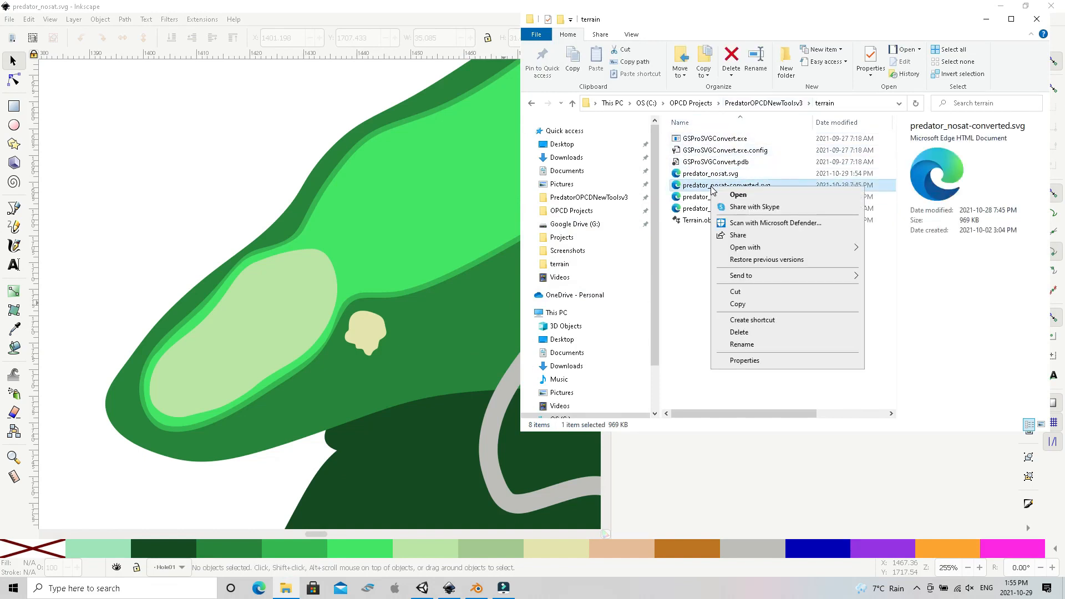
click(742, 331)
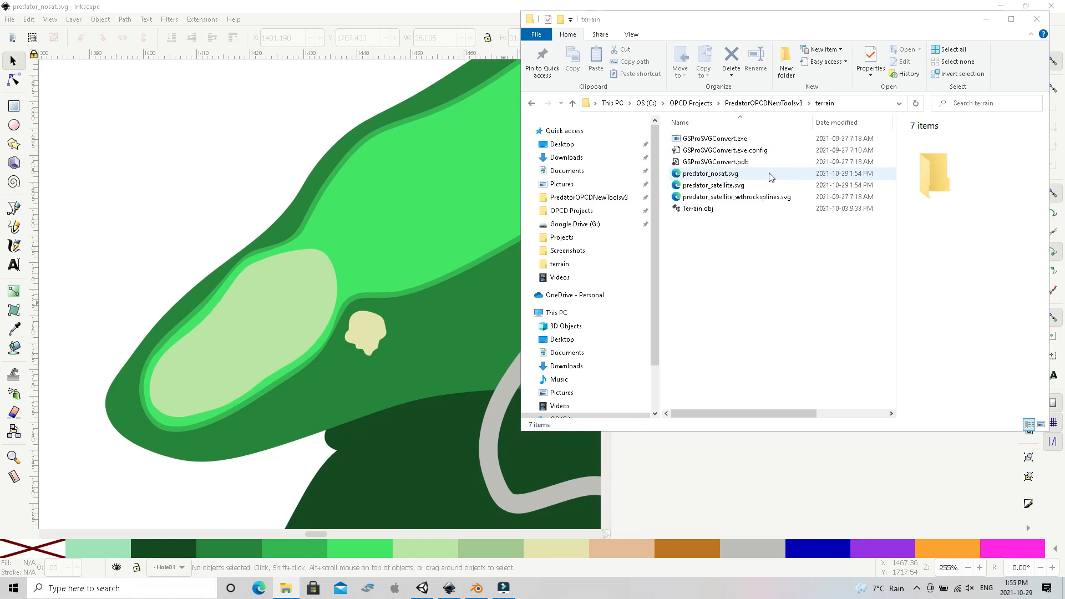
Convert predator_nosat.svg with GSProSVGConvert.exe, allowing the program to run
drag(711, 178, 703, 139)
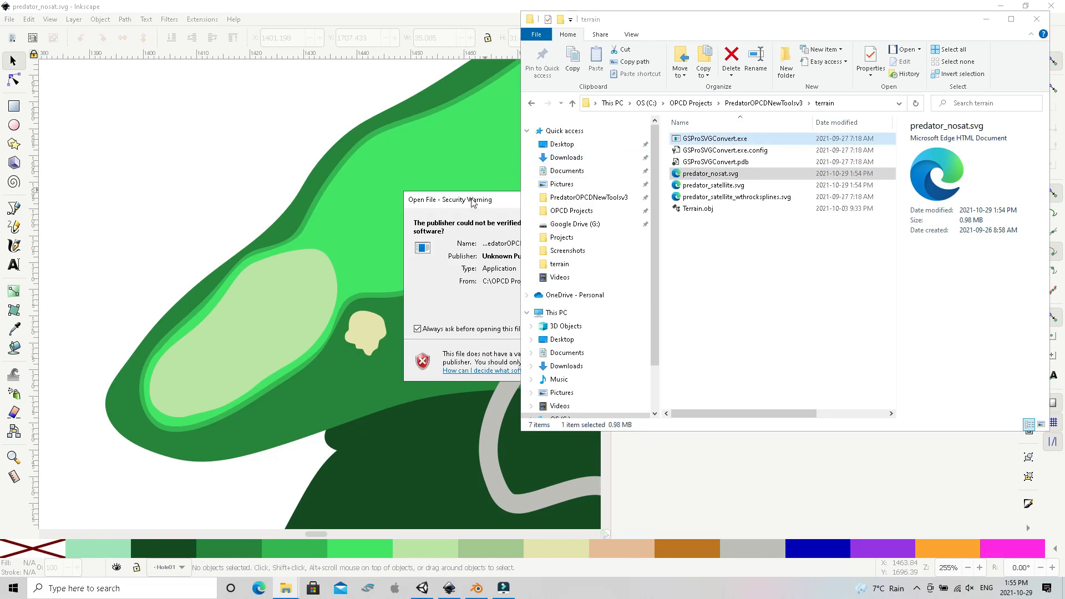
click(441, 287)
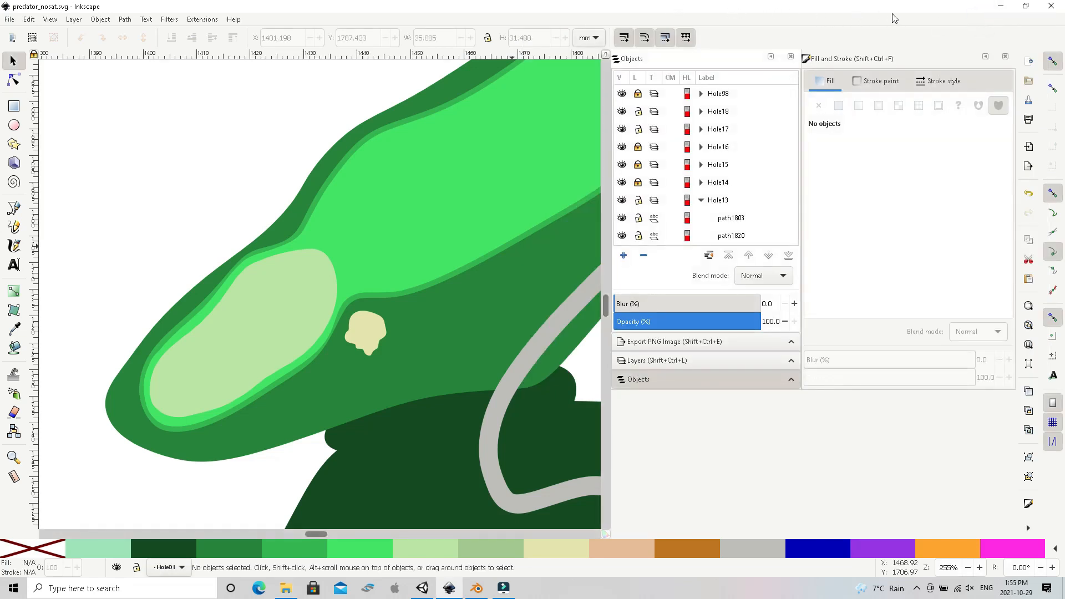
Minimize Inkscape, check the terrain folder for the converted SVG in File Explorer, and go up to the PredatorOPCDNewToolsv3 folder
click(1002, 6)
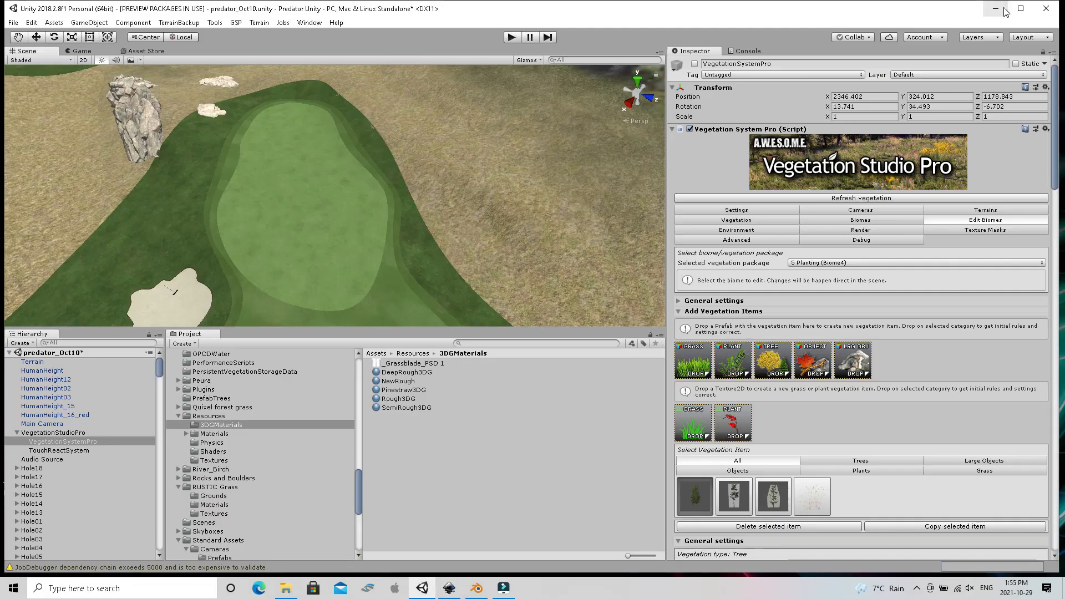
click(282, 589)
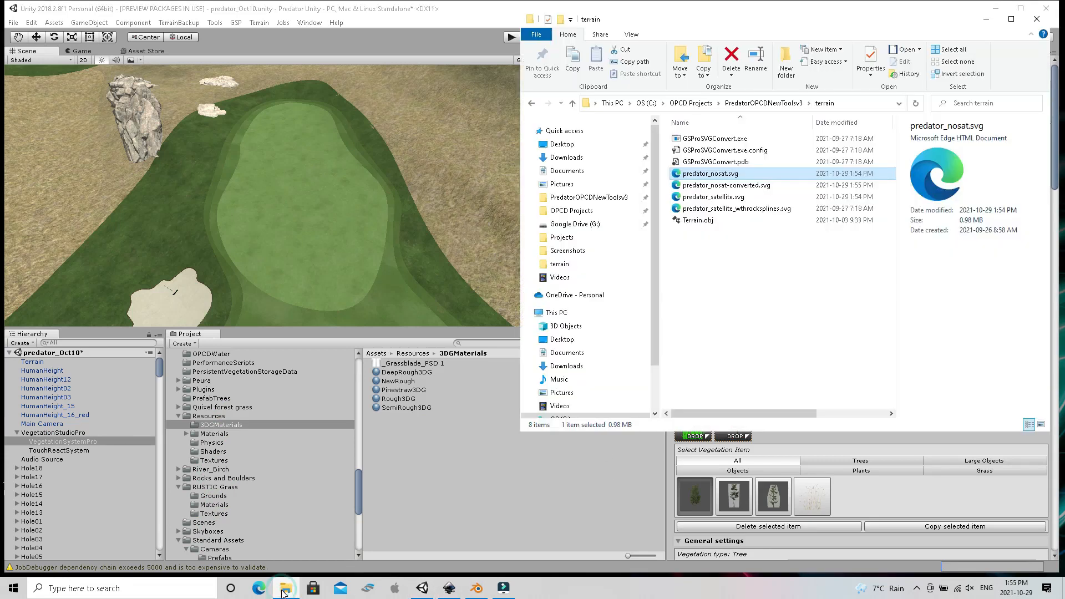
click(764, 103)
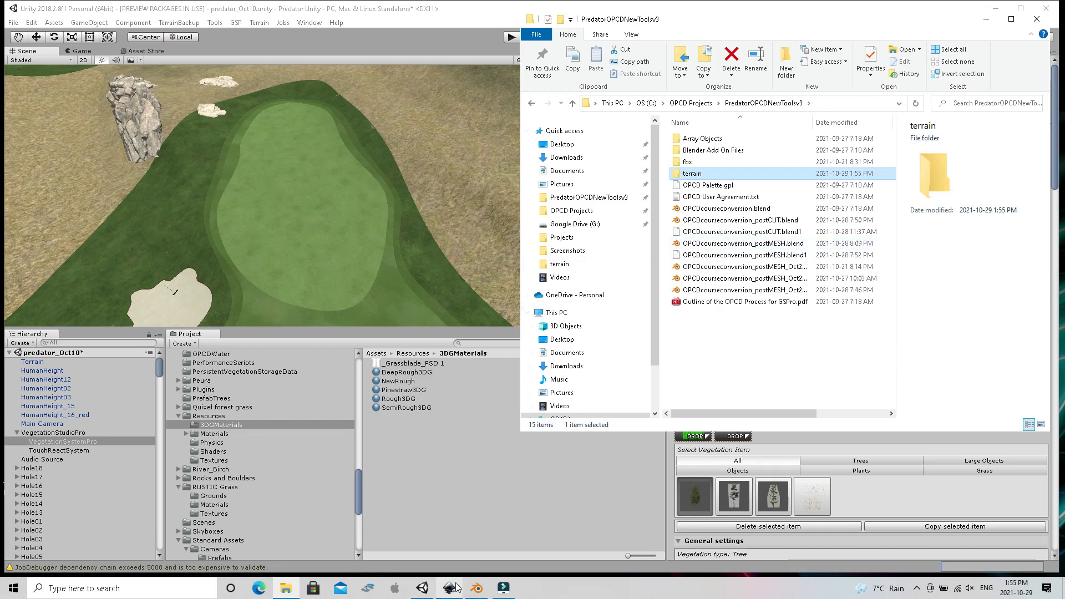
Switch to Blender and save the open project as OPCDcourseconversion_postMESH_Oct29.blend in the PredatorOPCDNewToolsv3 folder
click(471, 591)
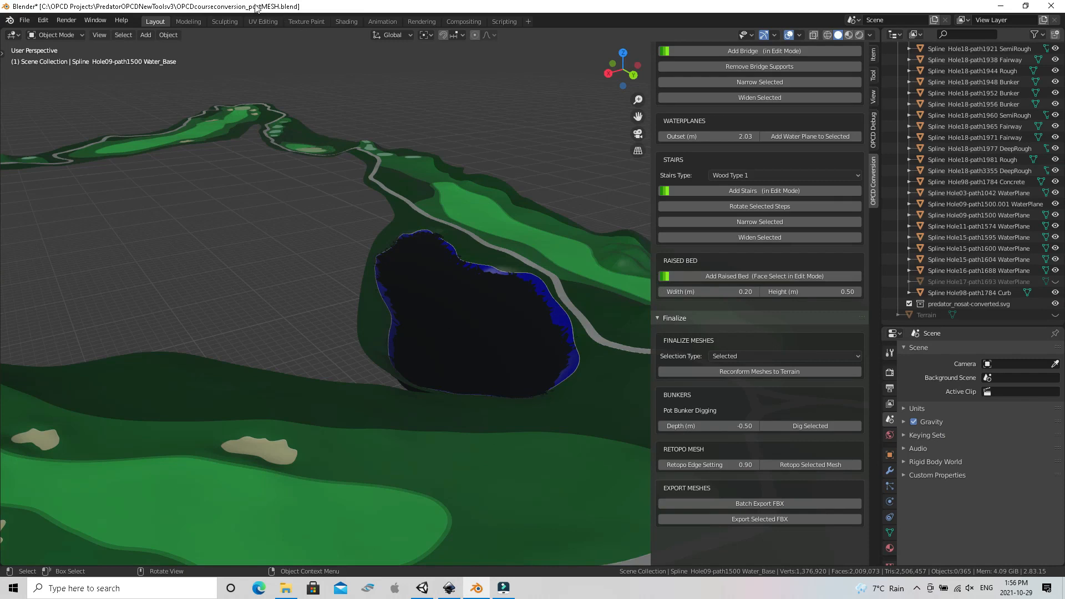
click(25, 22)
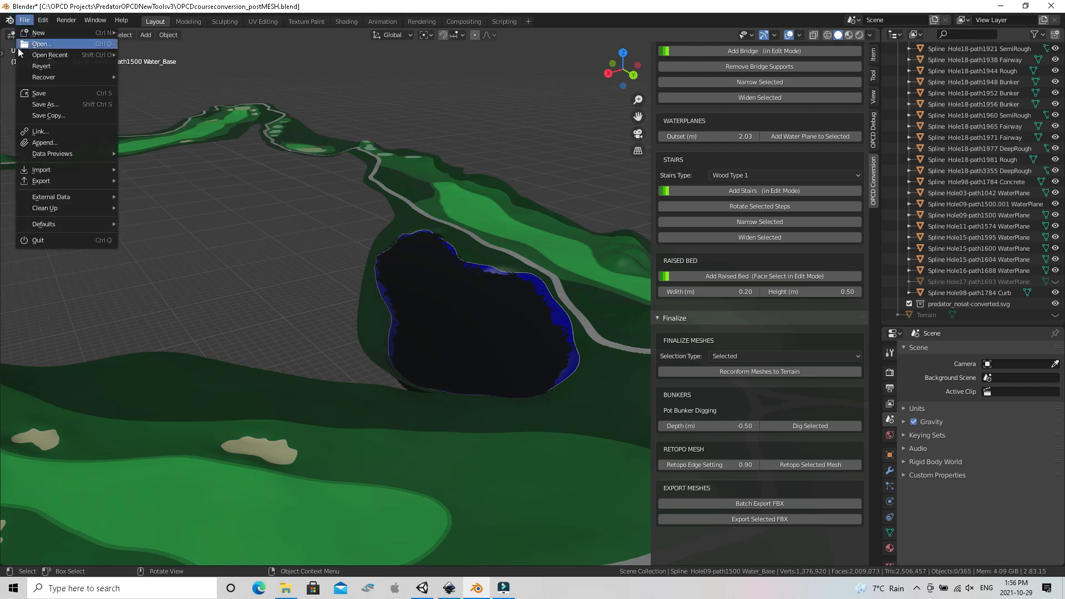
click(20, 101)
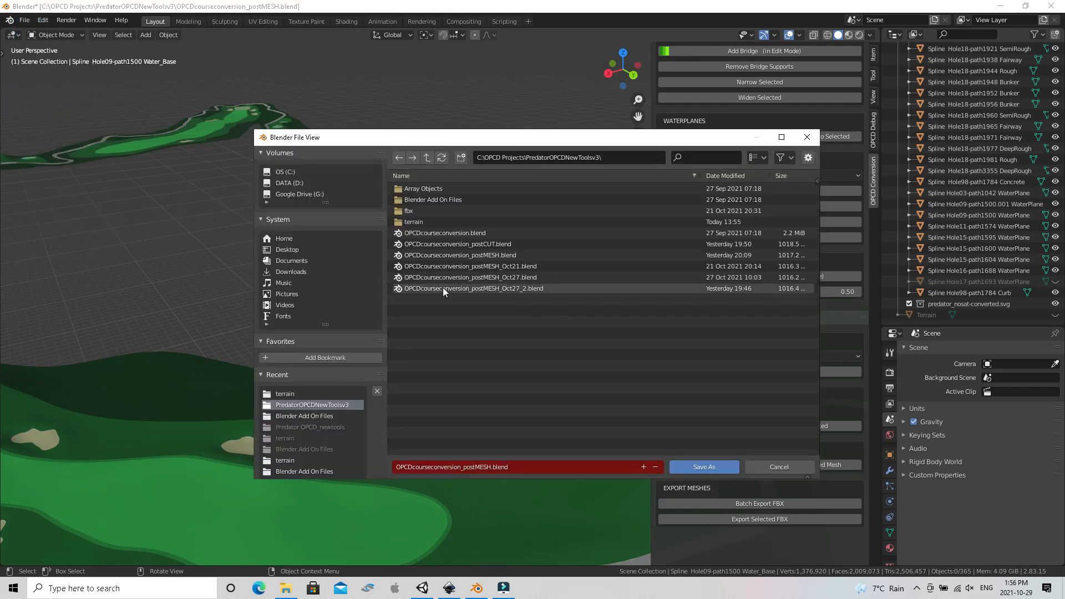
click(487, 468)
click(487, 468)
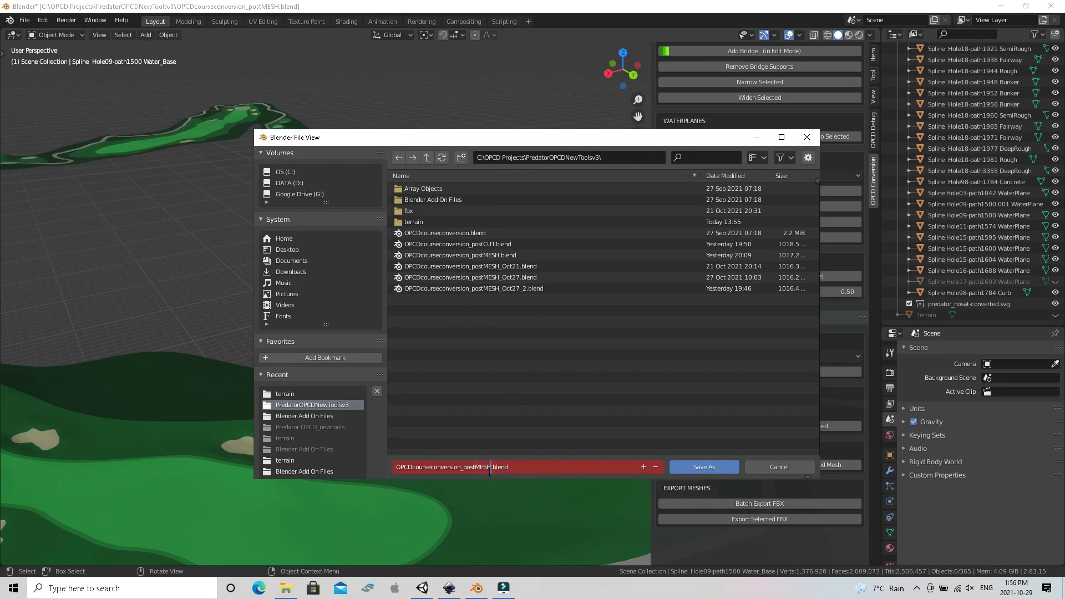
text(_Oct29)
key(Return)
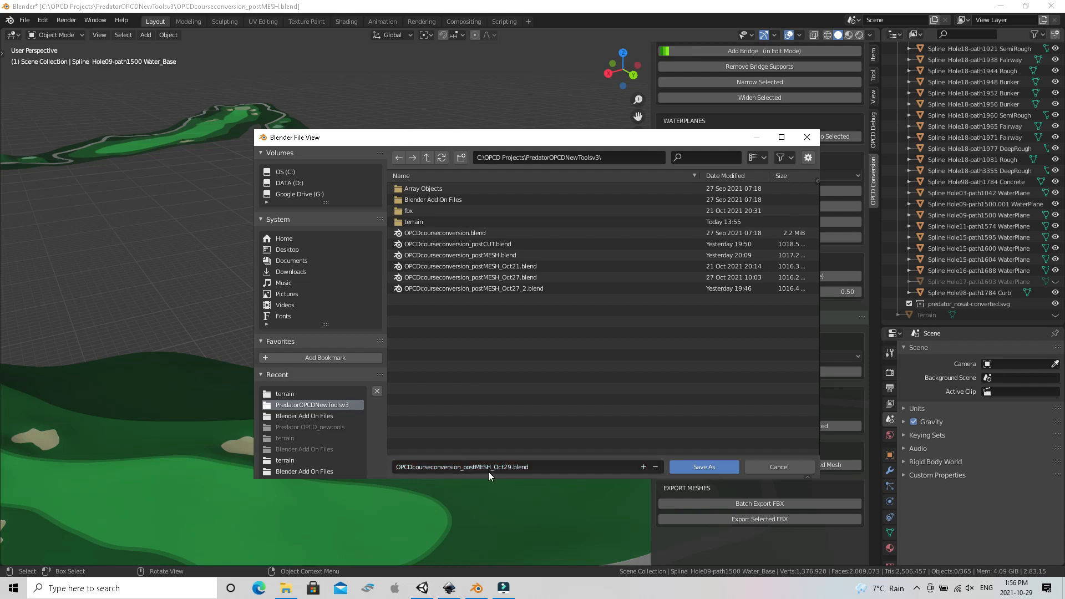
click(705, 467)
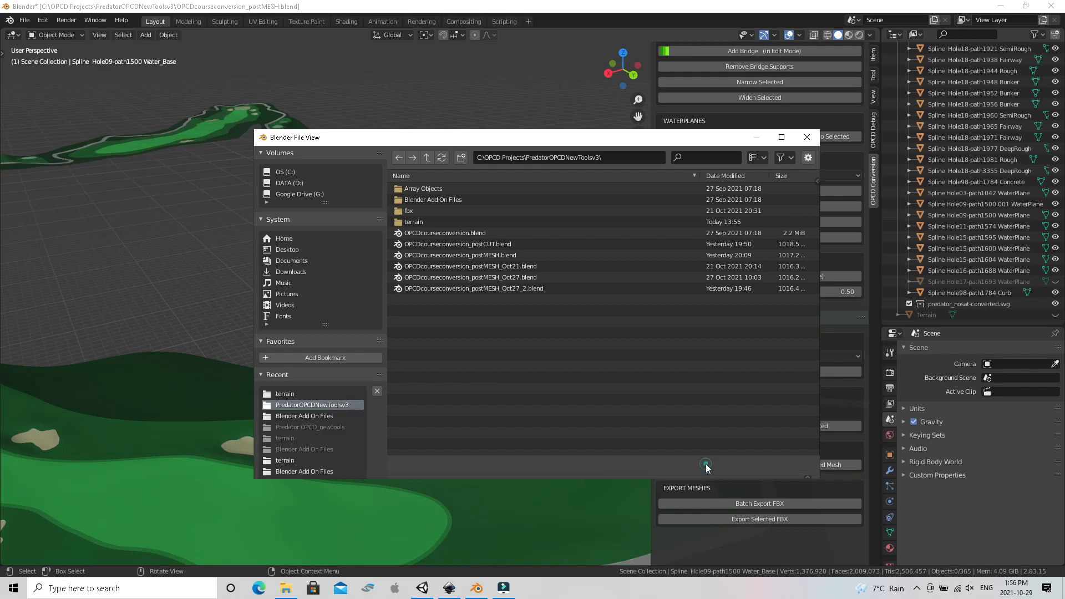
Close the current Blender project and open OPCDcourseconversion_postMESH.blend from the PredatorOPCDNewToolsv3 folder
click(1052, 7)
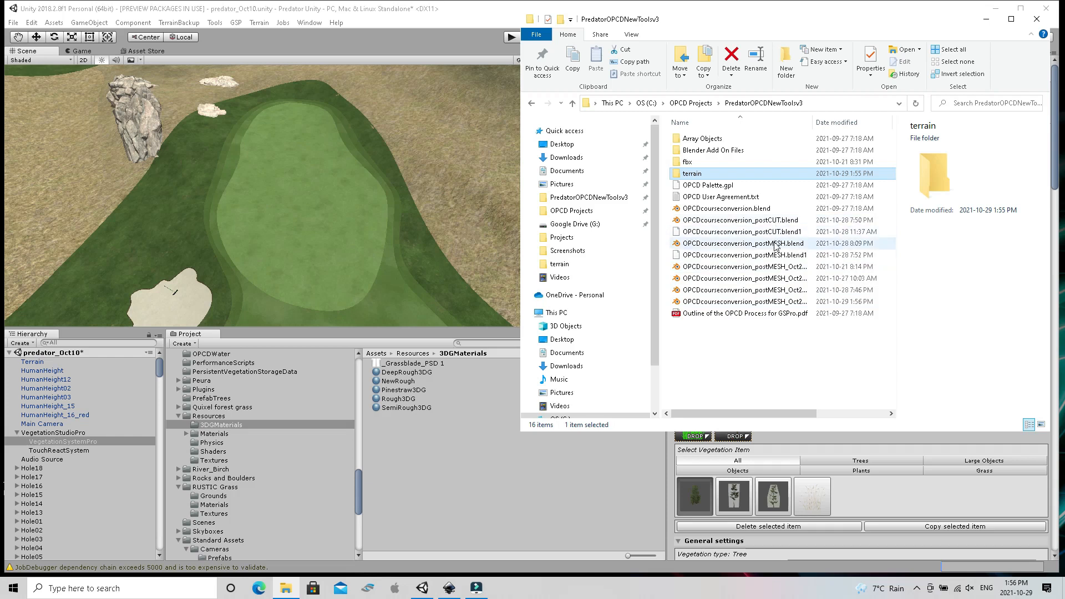
click(775, 247)
double_click(775, 247)
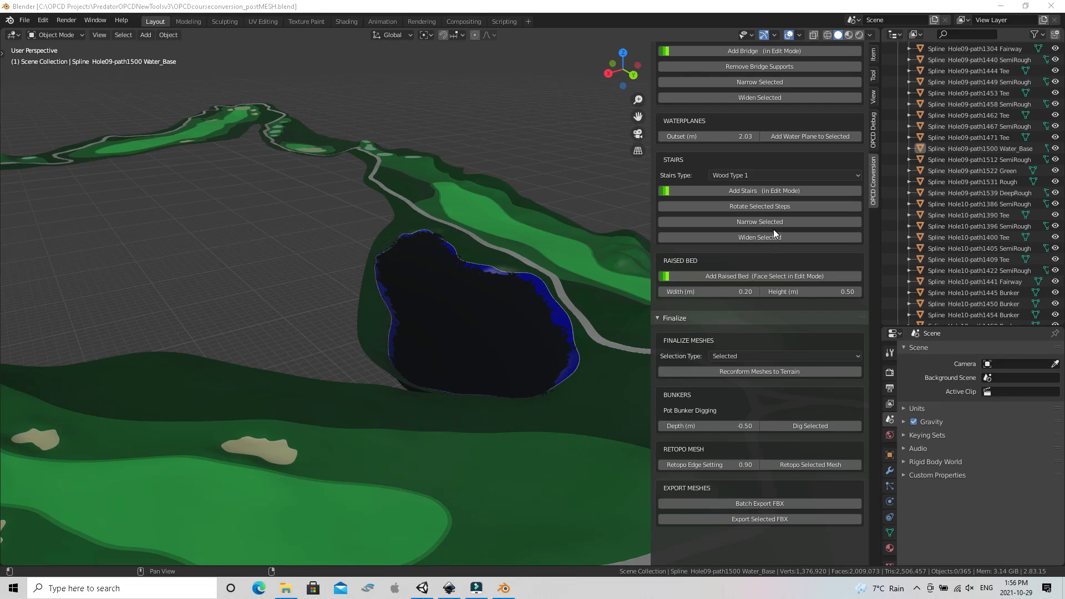
Import predator_nosat-converted.svg from the project's terrain folder with the OPCD Course Conversion add-on
scroll(722, 67, up, 15)
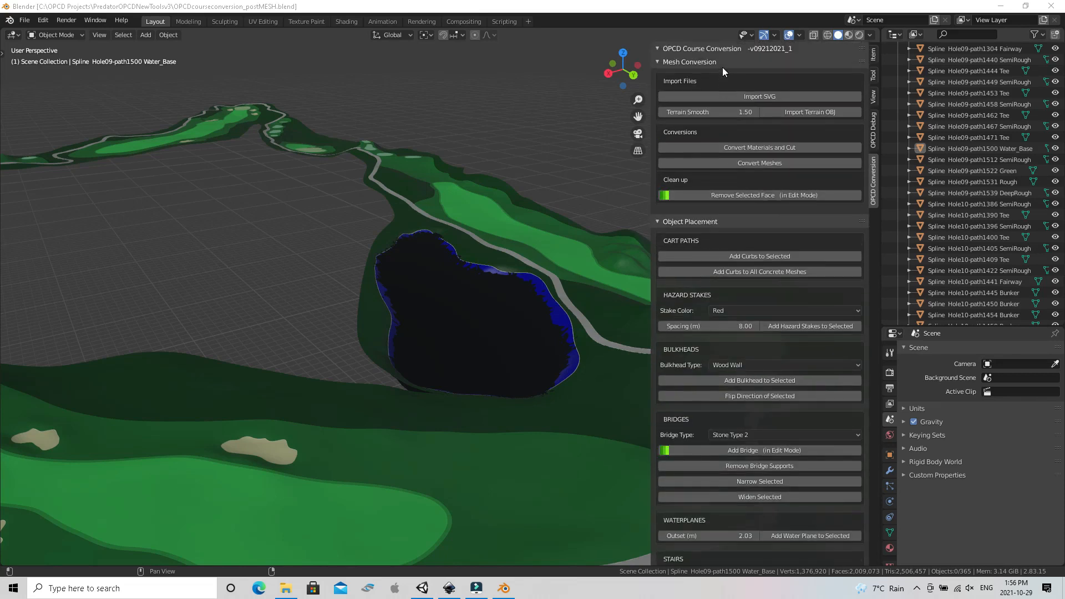
click(733, 98)
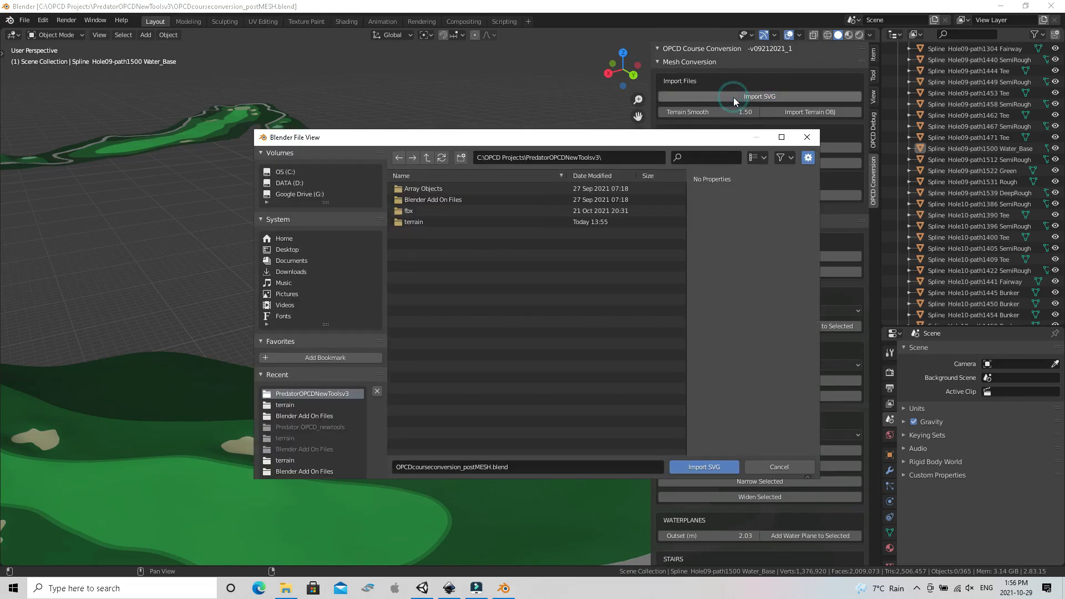
click(419, 220)
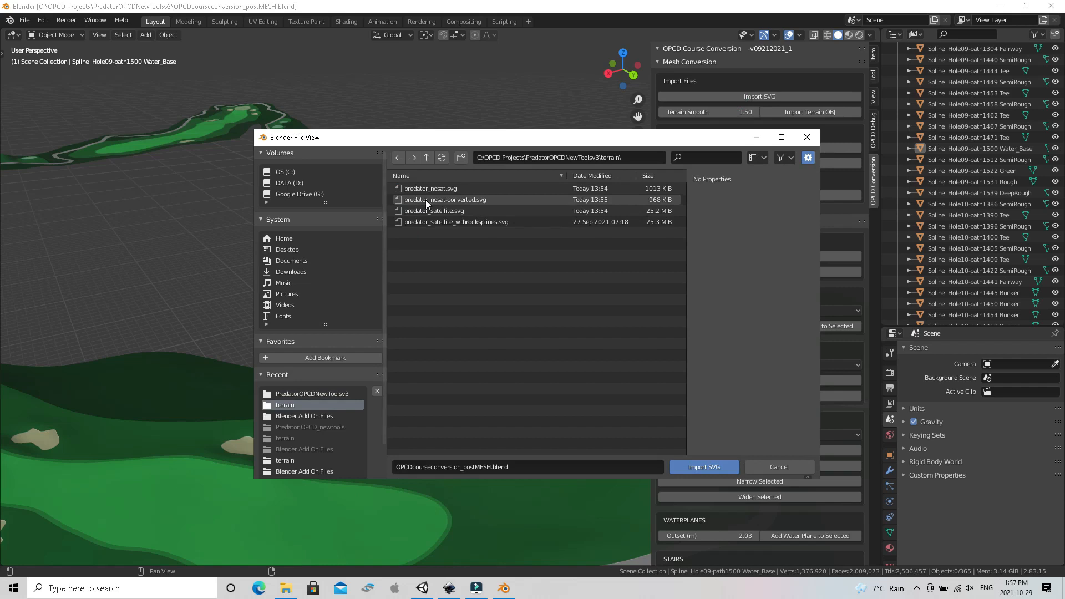
double_click(424, 200)
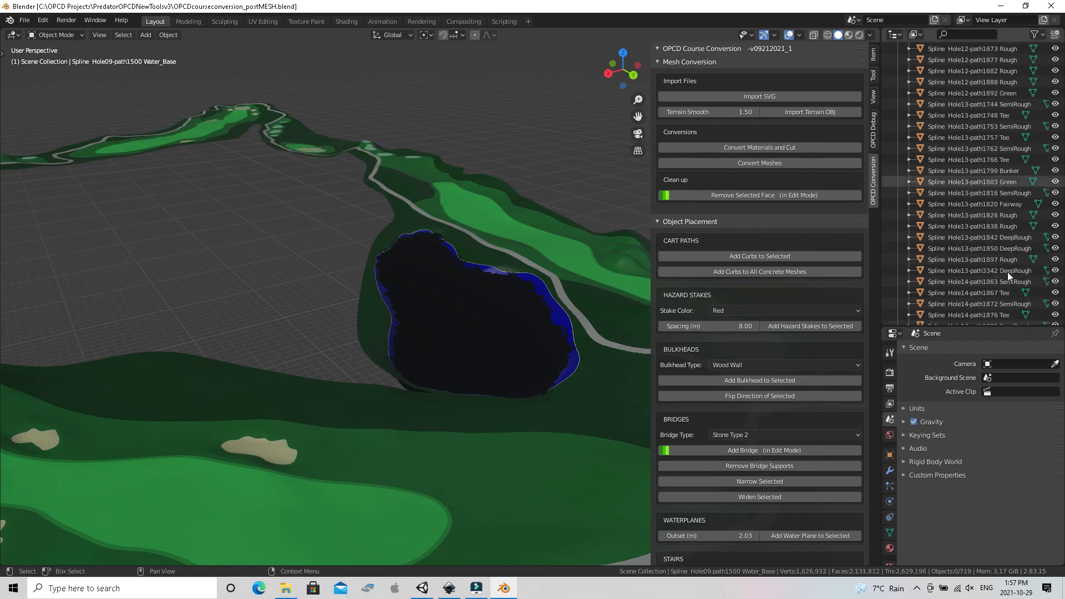
Delete the empty collections predator_nosat-converted.svg.001 through predator_nosat-converted.svg.005
scroll(1007, 272, down, 20)
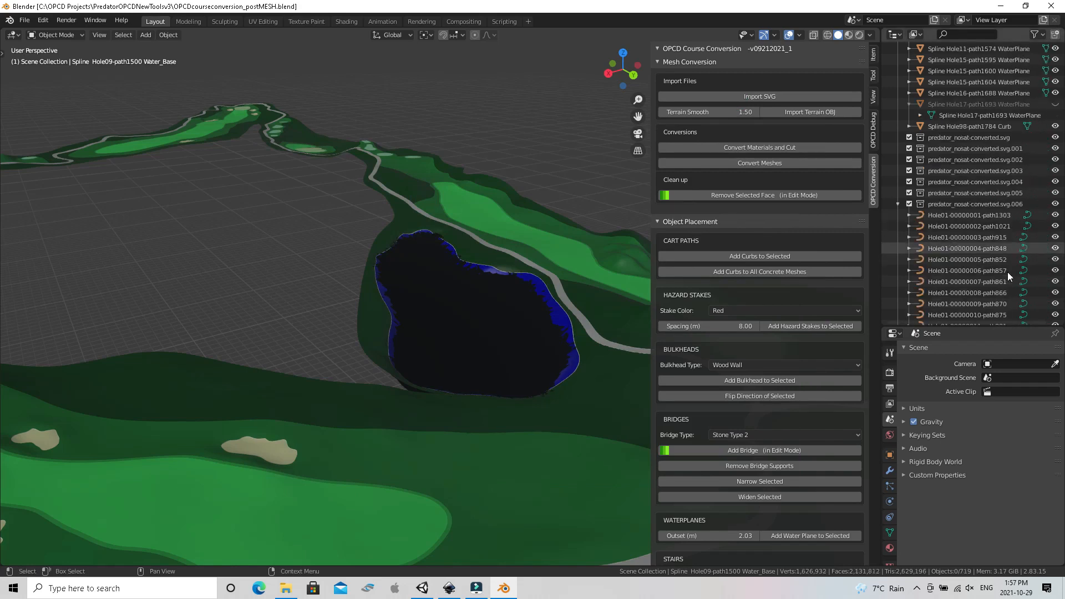
scroll(1007, 272, up, 9)
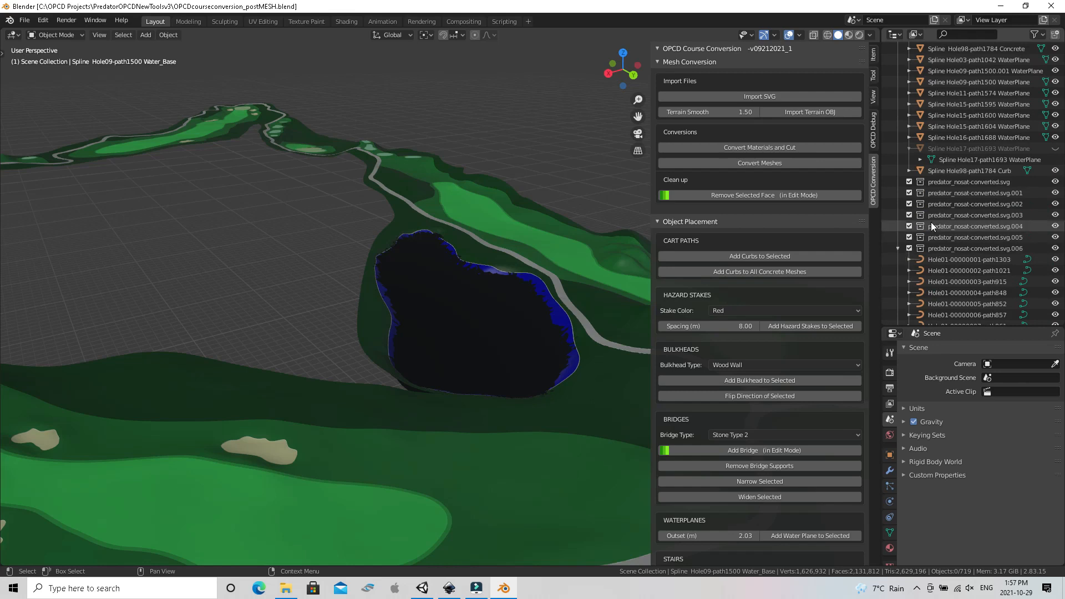
click(931, 194)
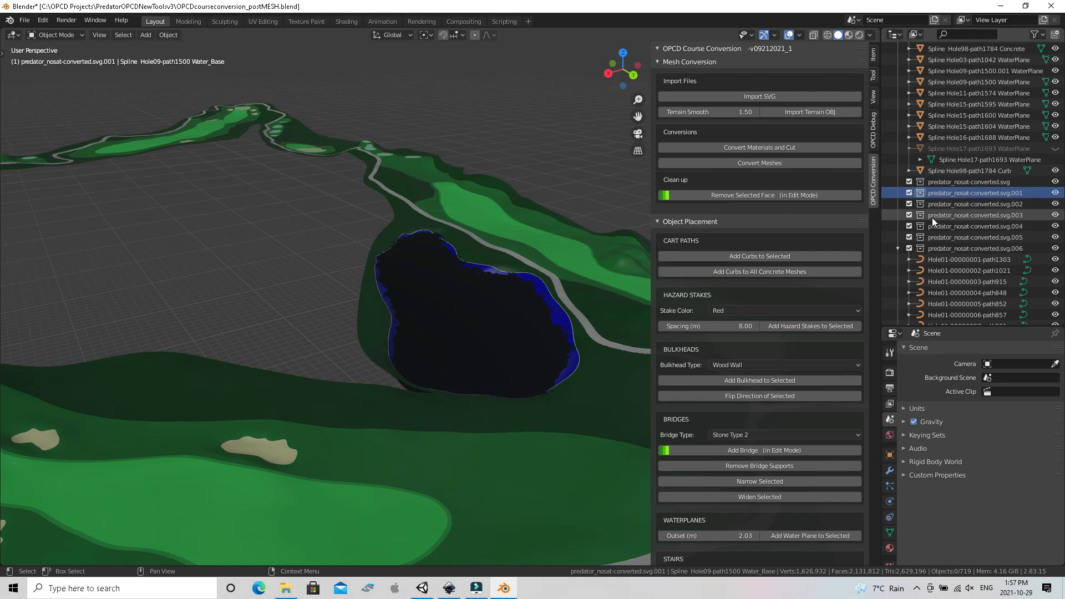
shift+click(932, 237)
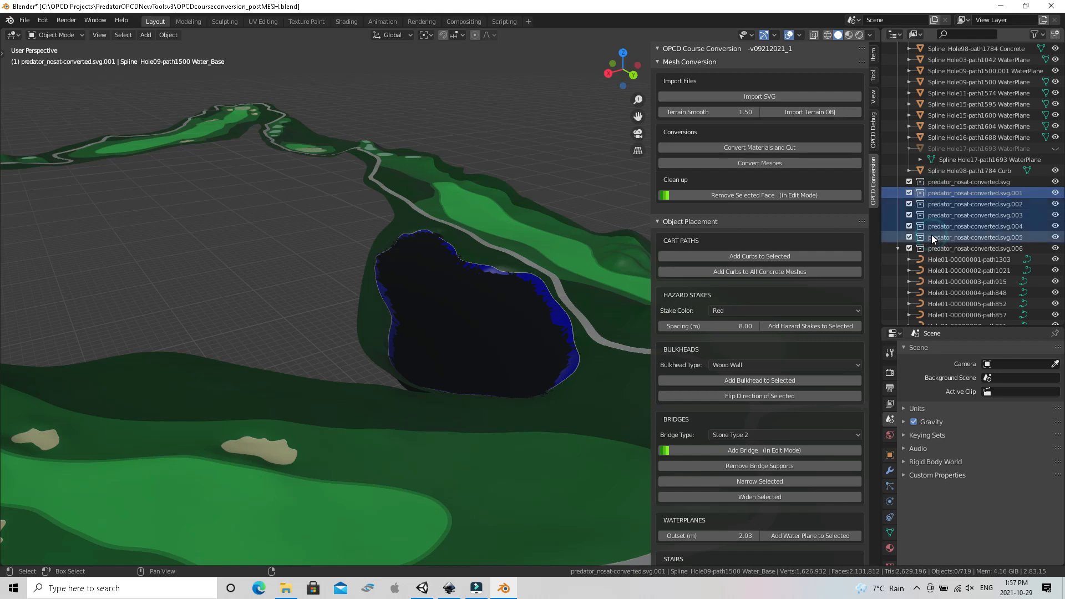
right_click(932, 238)
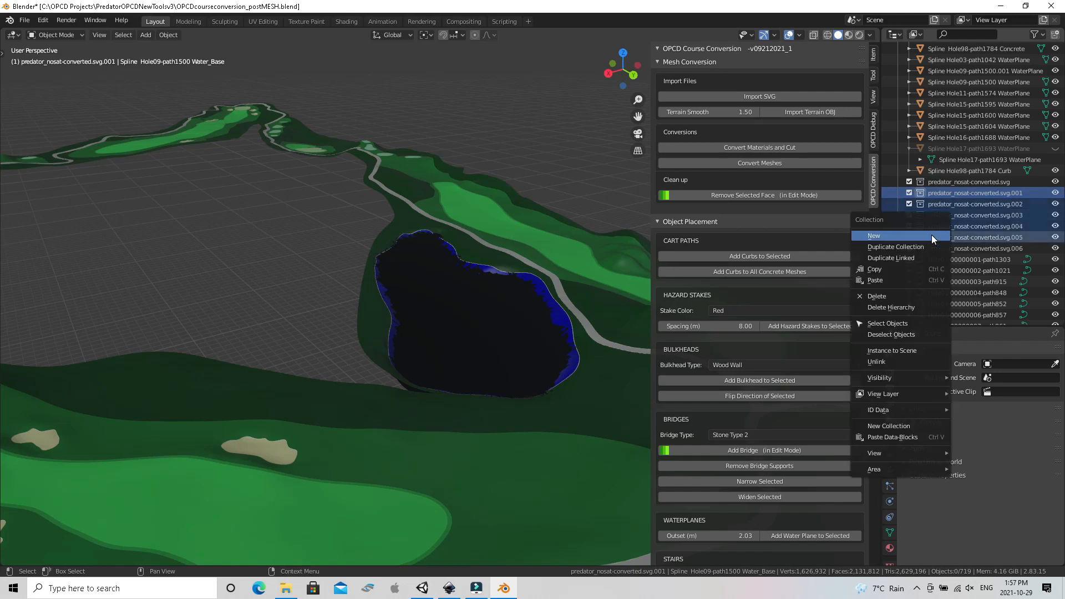
click(896, 295)
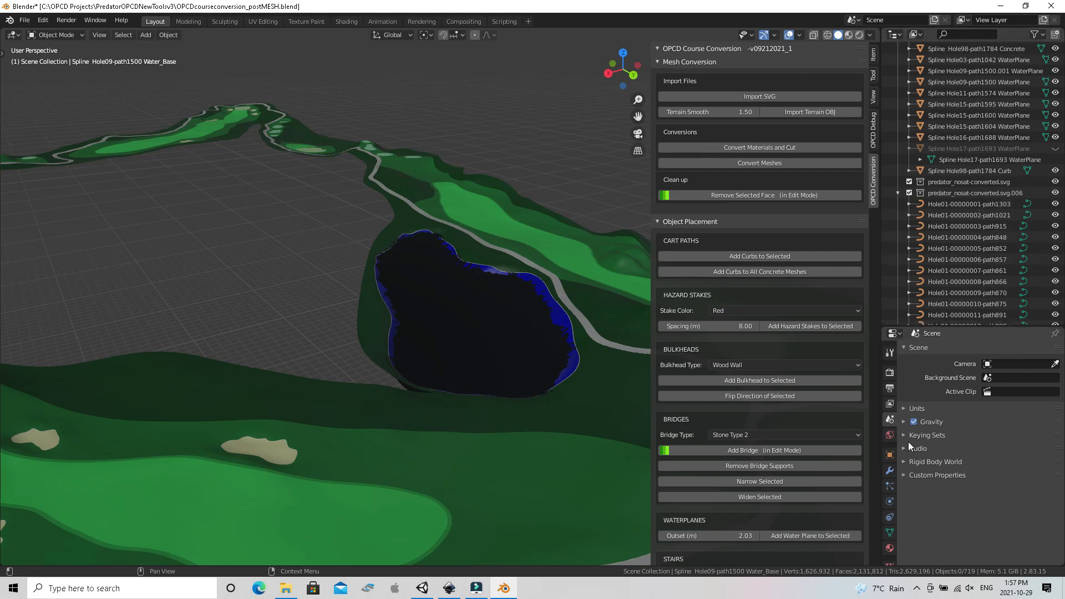
Switch to Inkscape and examine which path entries in the Hole13 layer belong to the green and the fairway around it
click(439, 590)
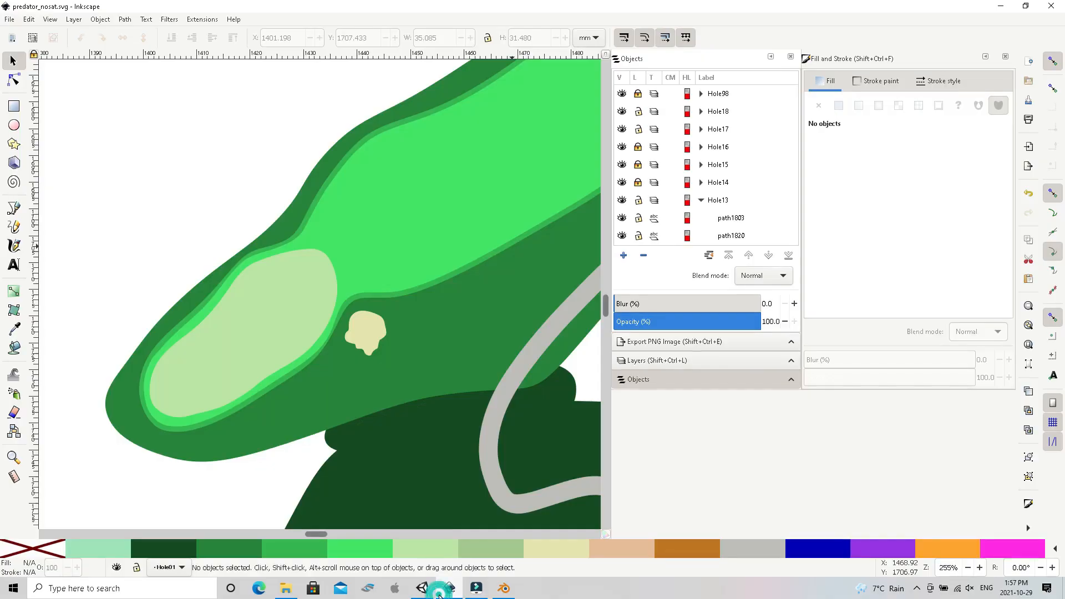
click(285, 347)
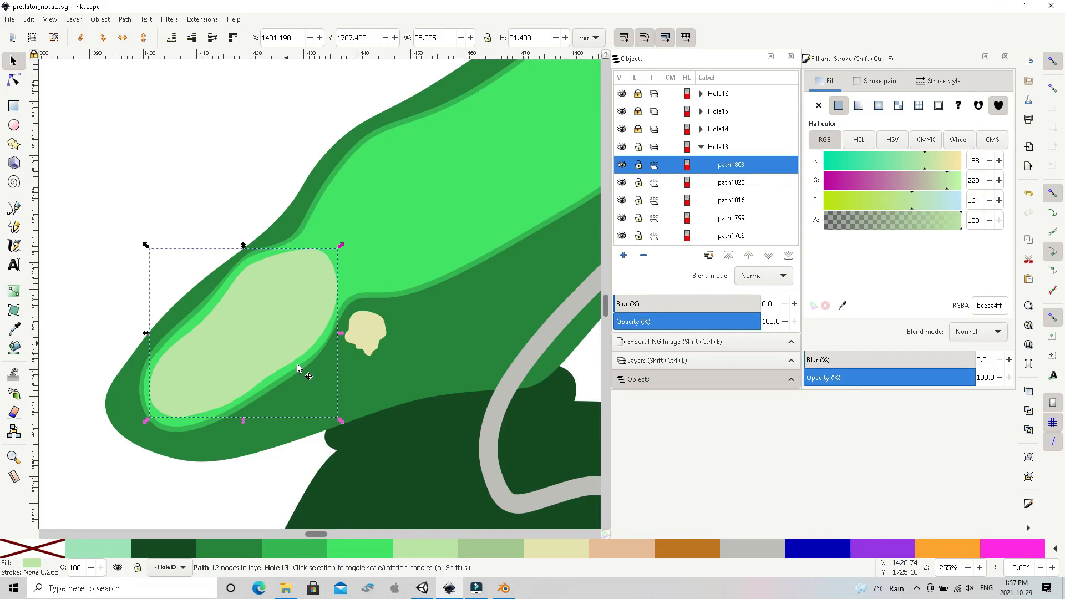
click(392, 250)
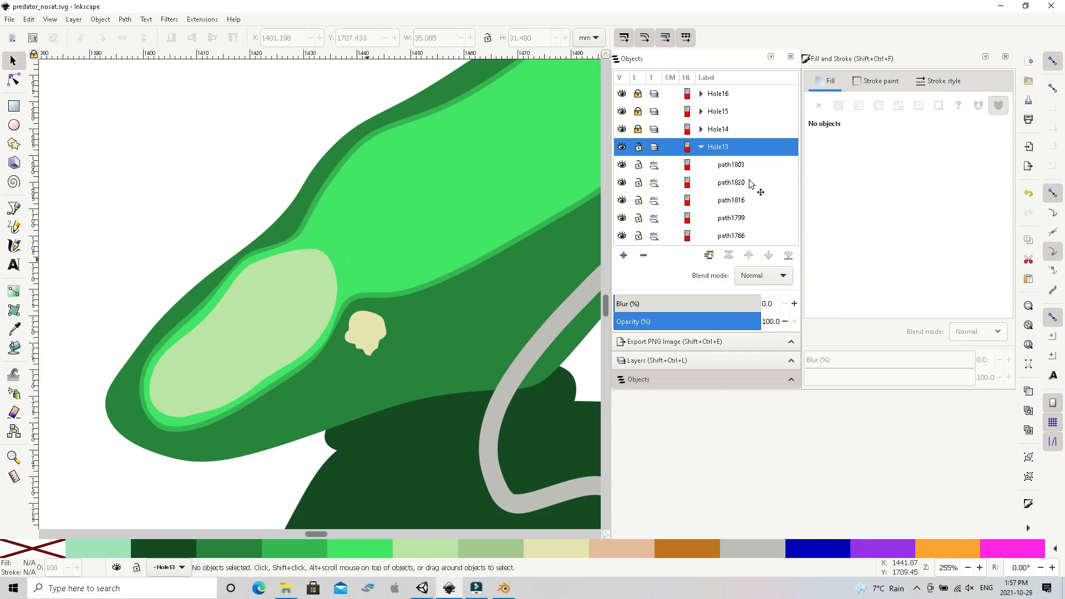
click(726, 186)
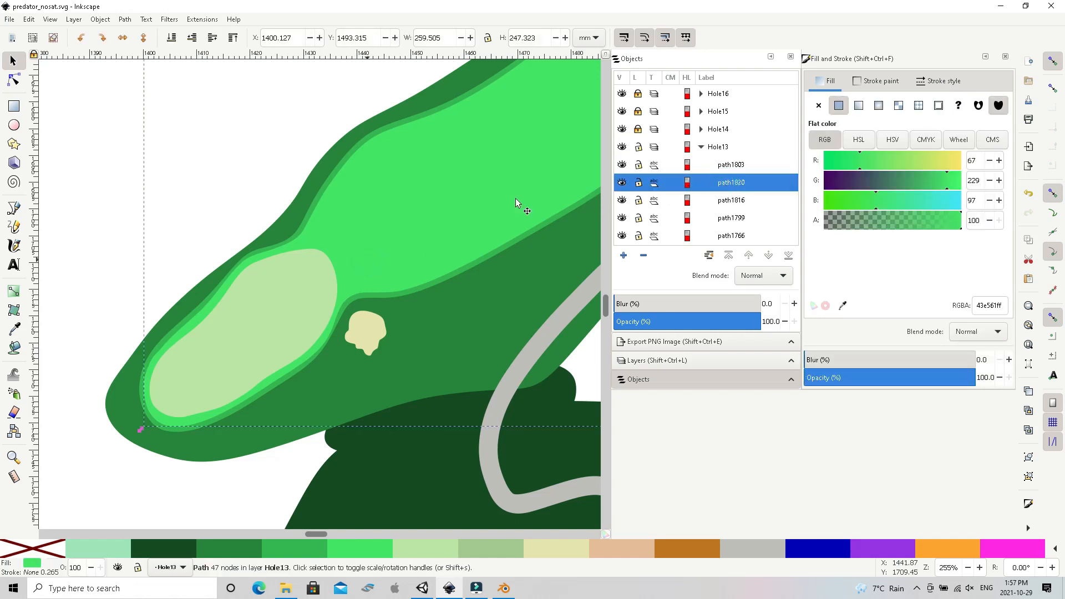
click(279, 305)
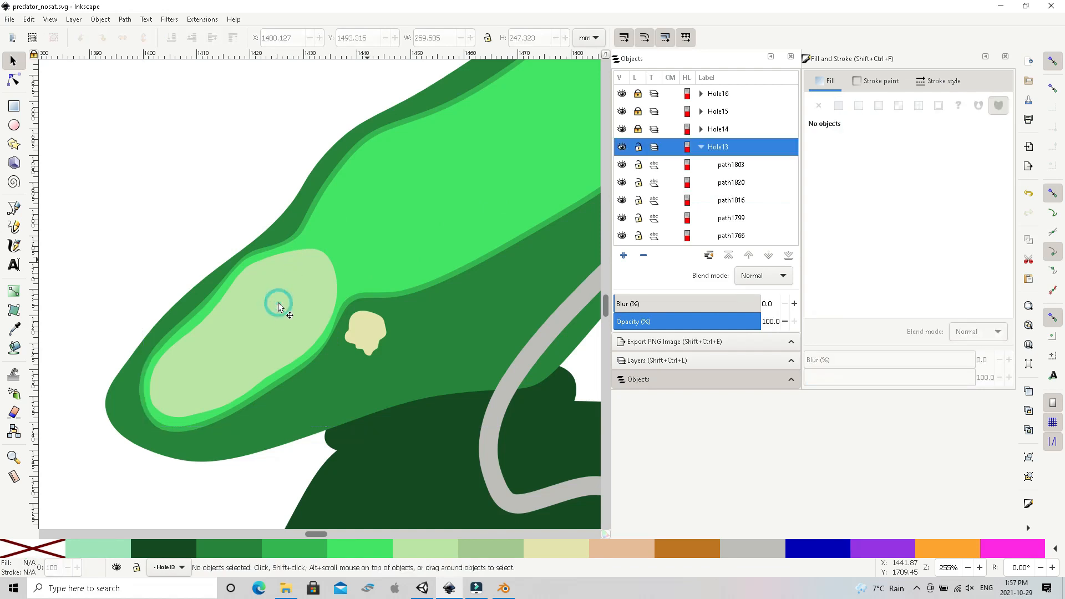
click(723, 167)
click(717, 185)
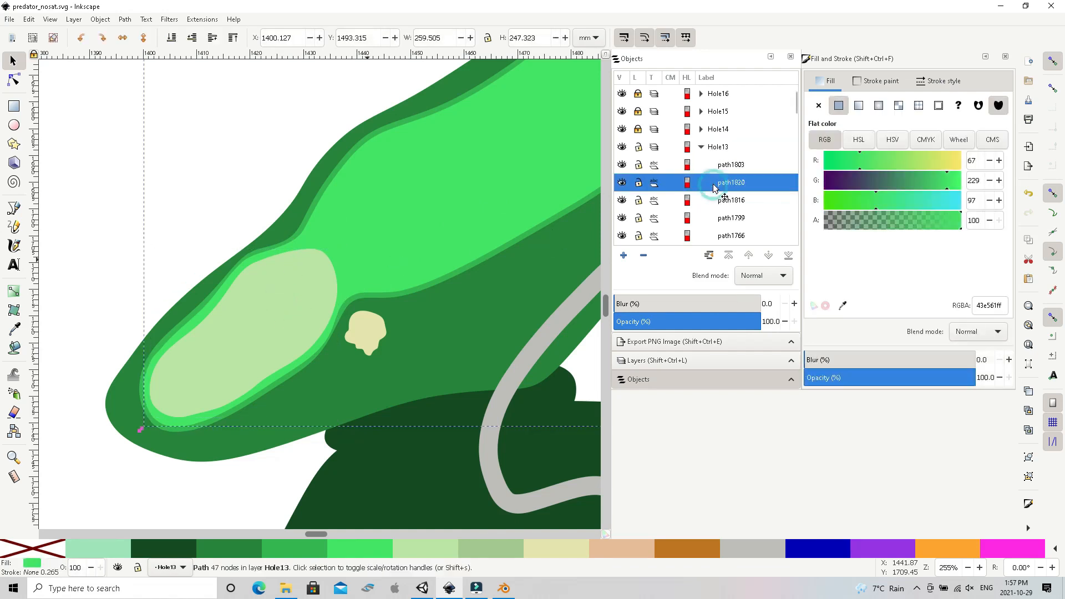
click(713, 165)
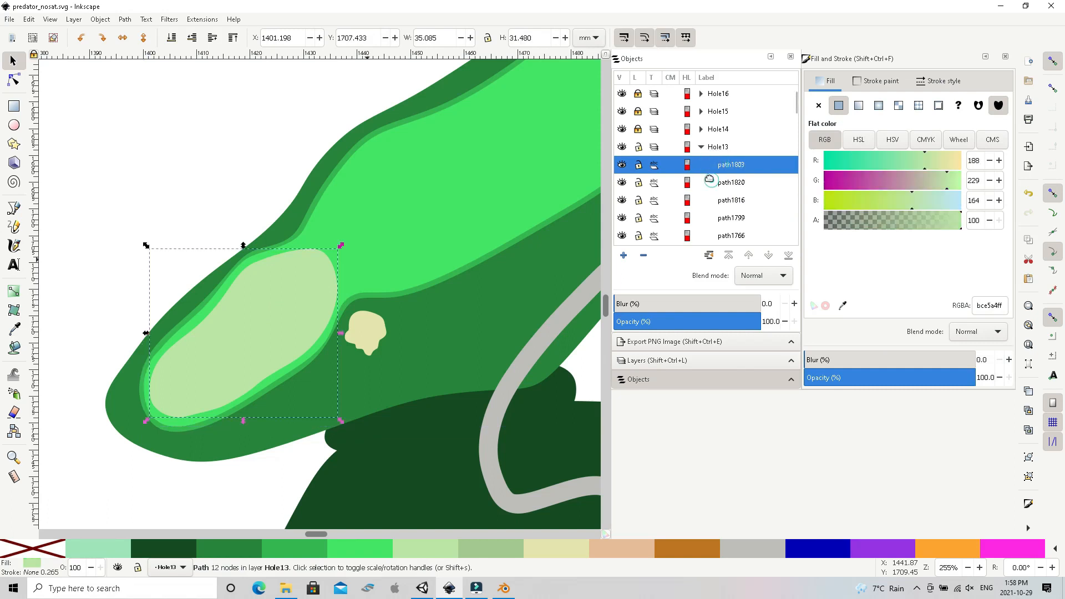
click(707, 179)
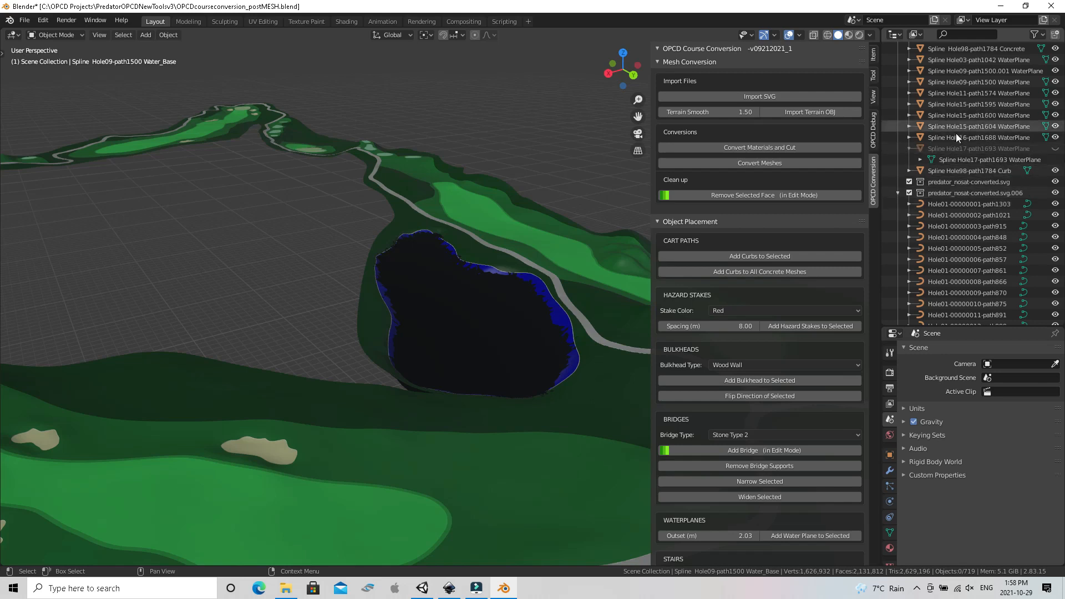
click(953, 204)
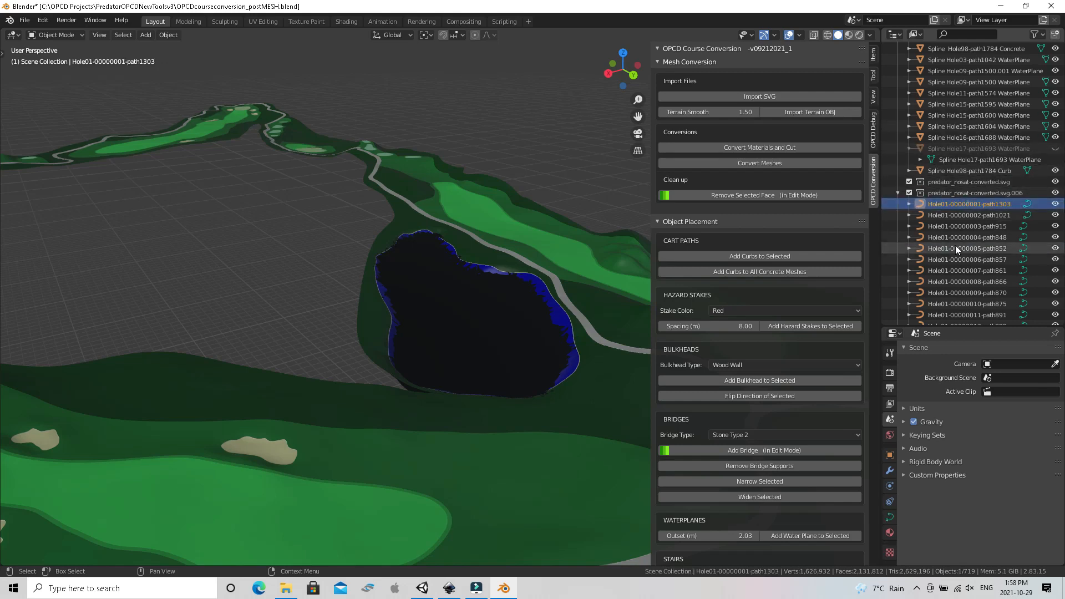
scroll(955, 245, down, 4)
scroll(955, 245, down, 15)
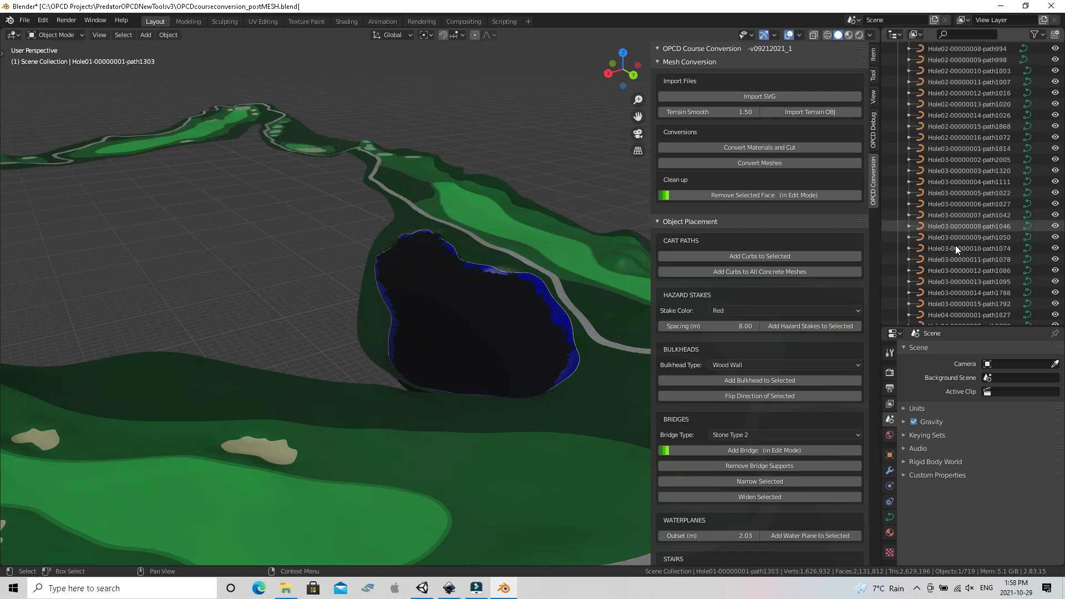
scroll(955, 246, down, 20)
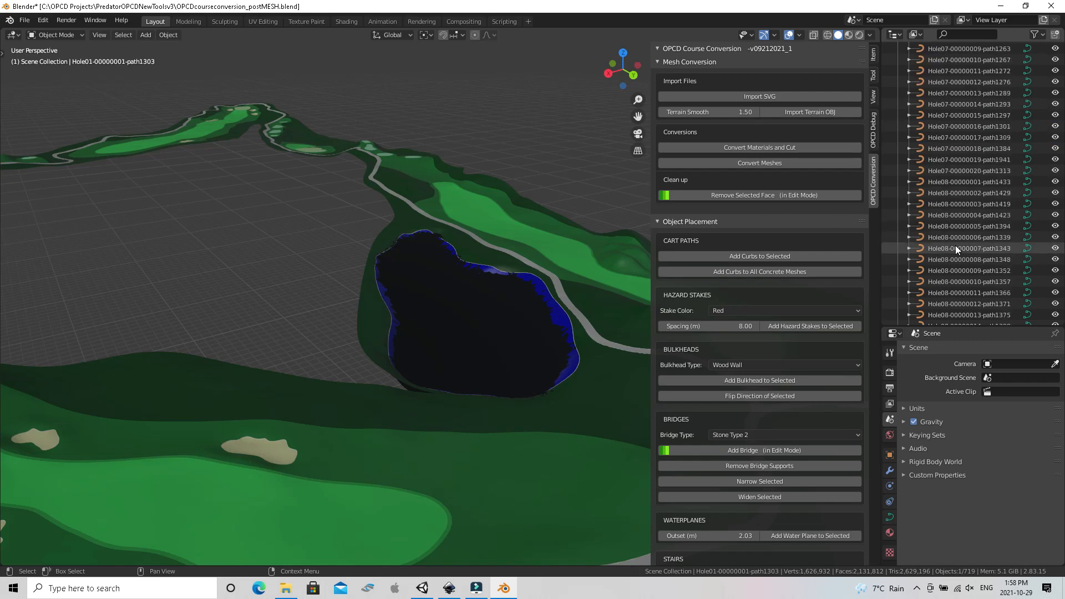
scroll(955, 246, down, 15)
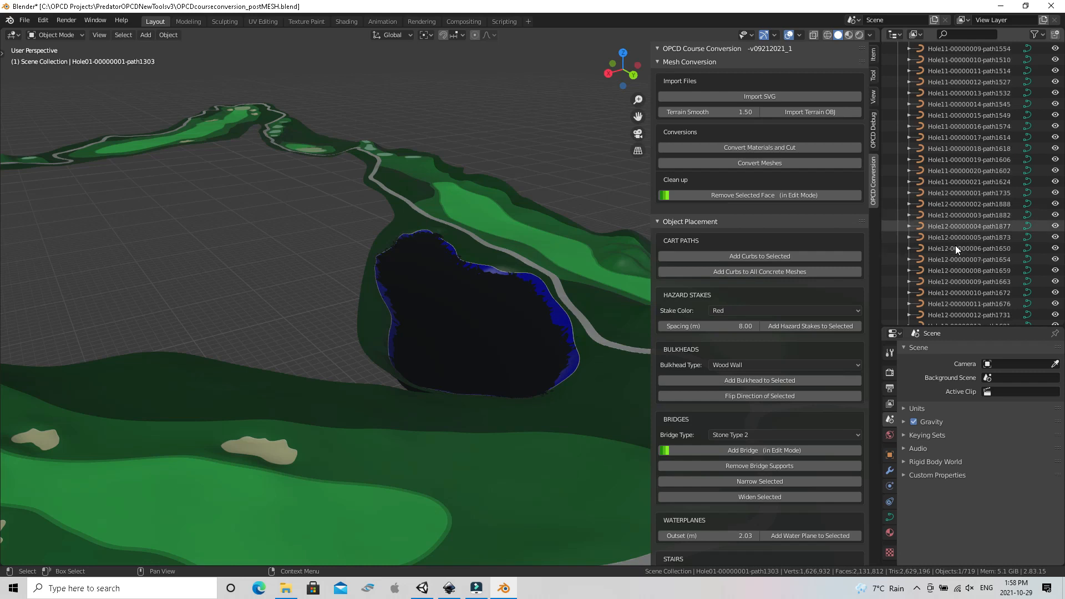
scroll(955, 245, down, 5)
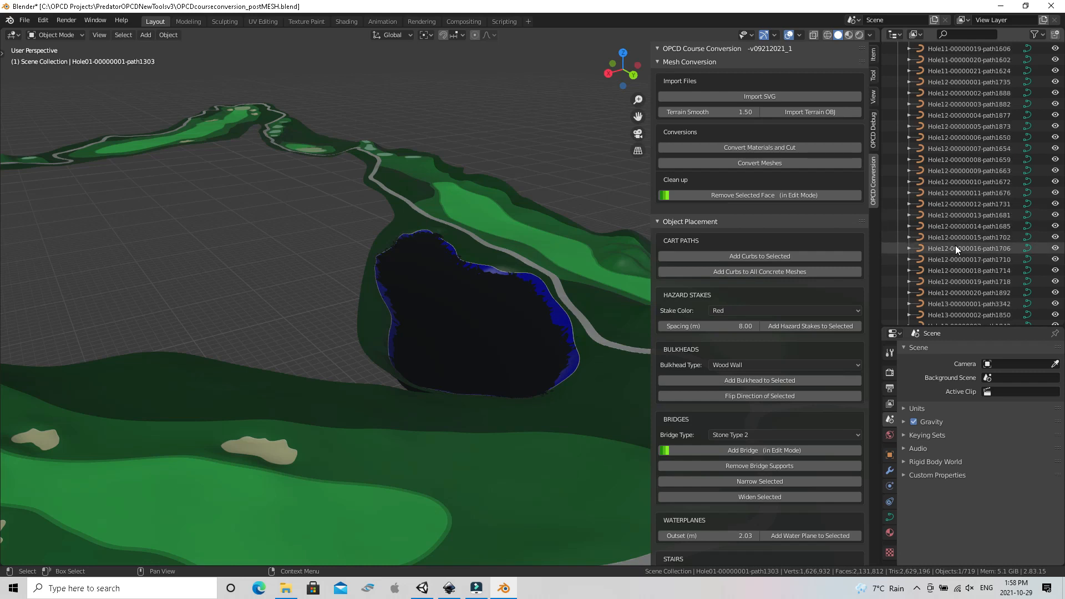
shift+click(940, 294)
right_click(941, 299)
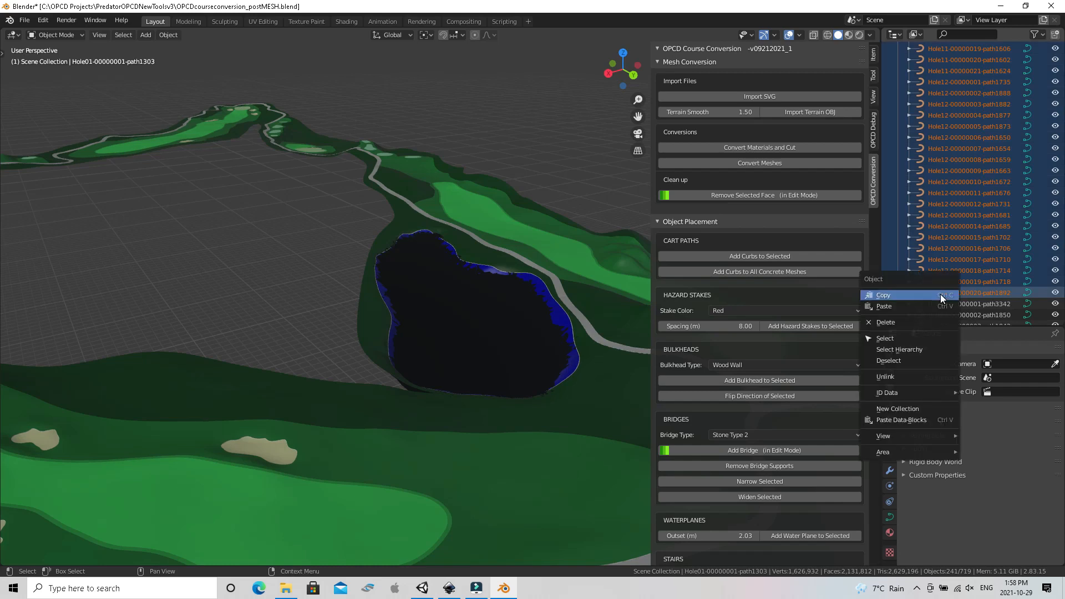
click(919, 323)
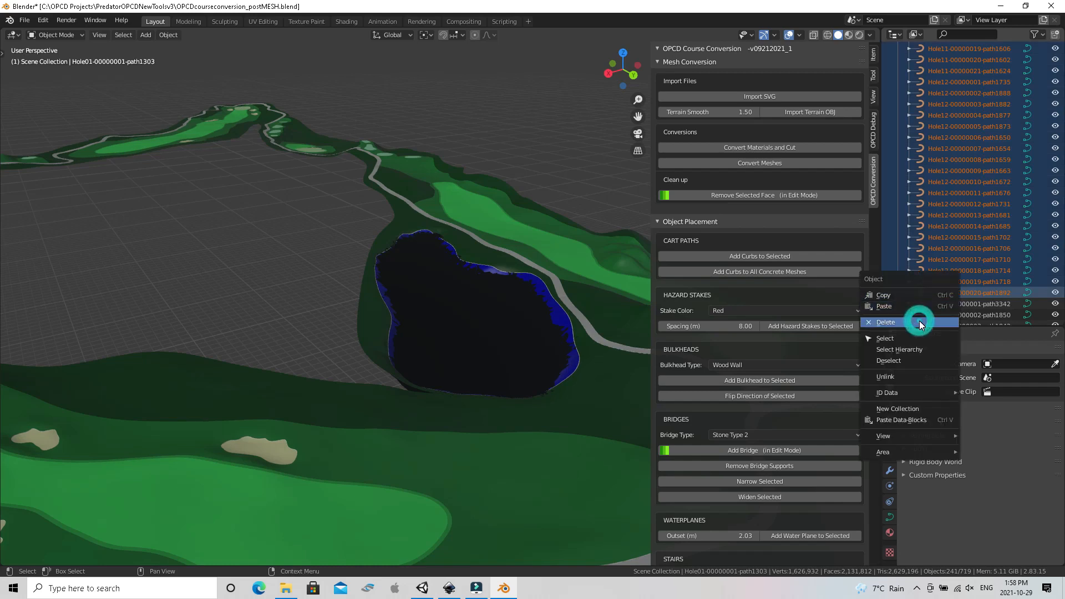
scroll(951, 239, up, 15)
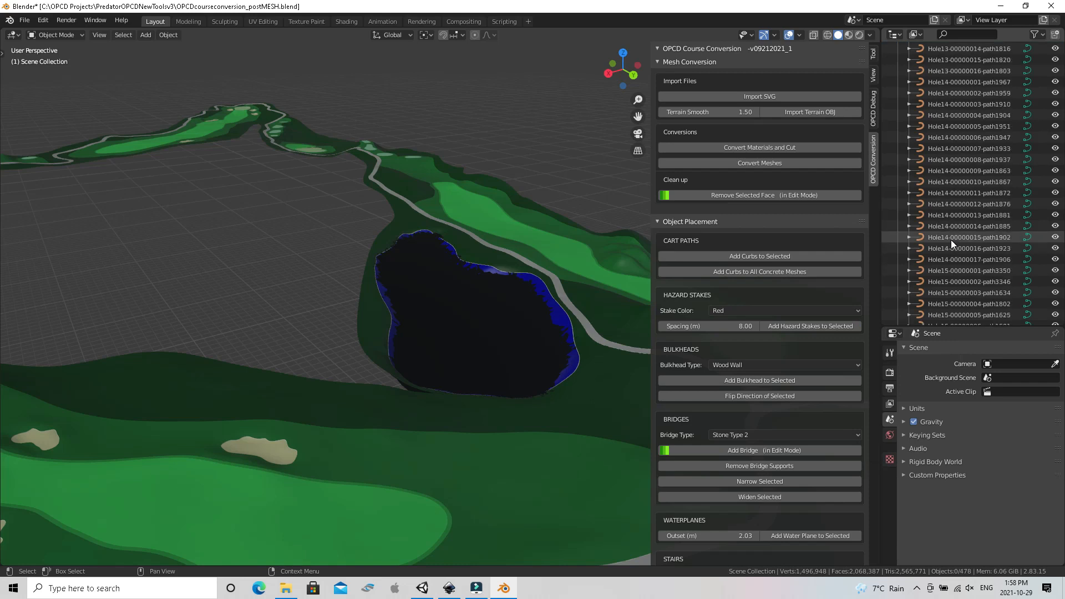
scroll(951, 240, up, 3)
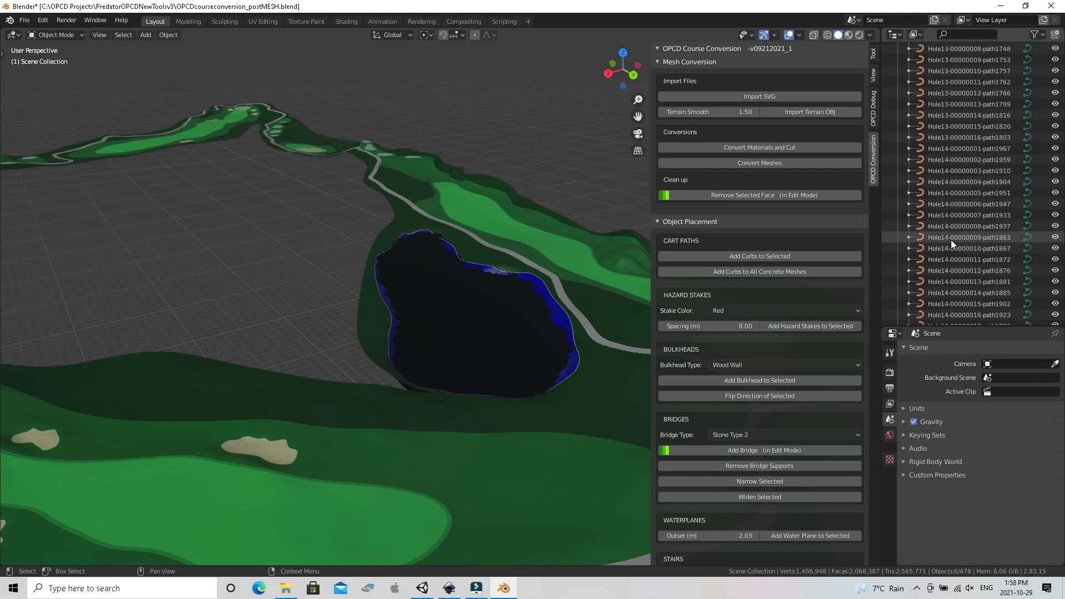
click(940, 146)
scroll(932, 174, down, 15)
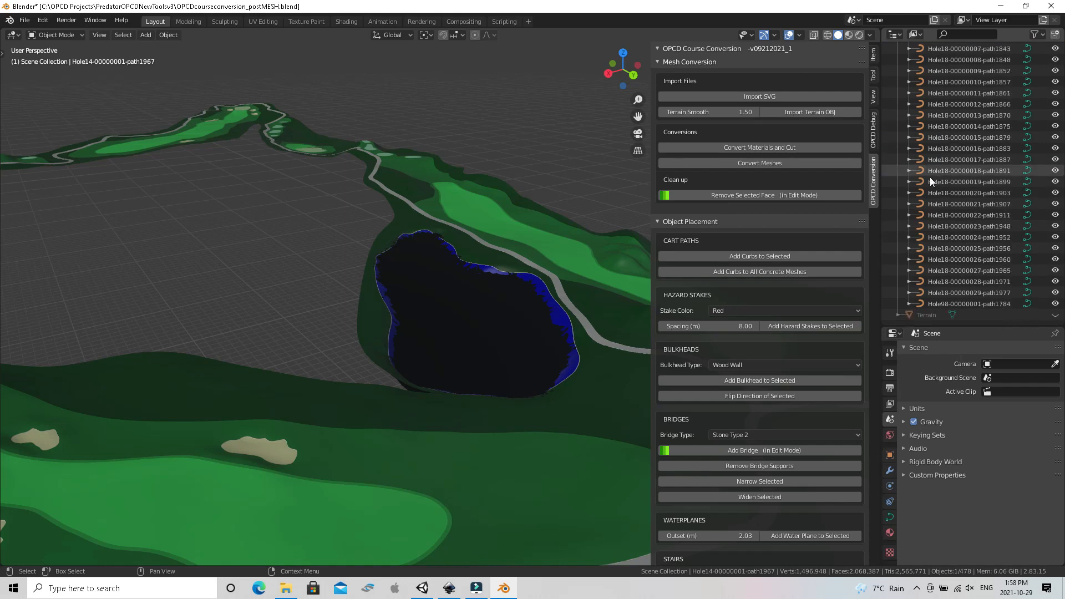
shift+click(933, 291)
right_click(933, 290)
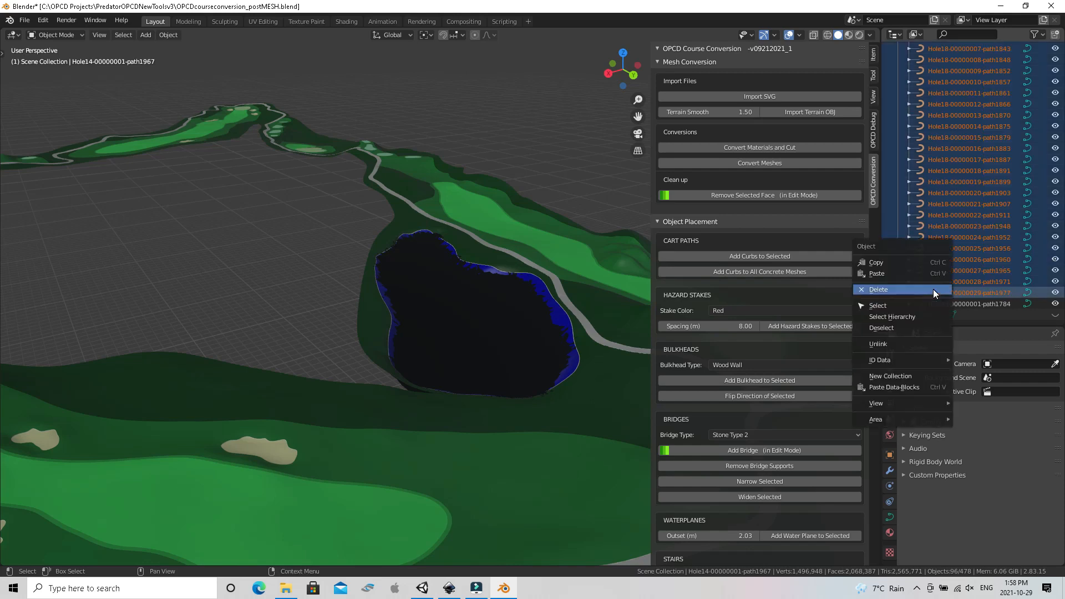
click(931, 288)
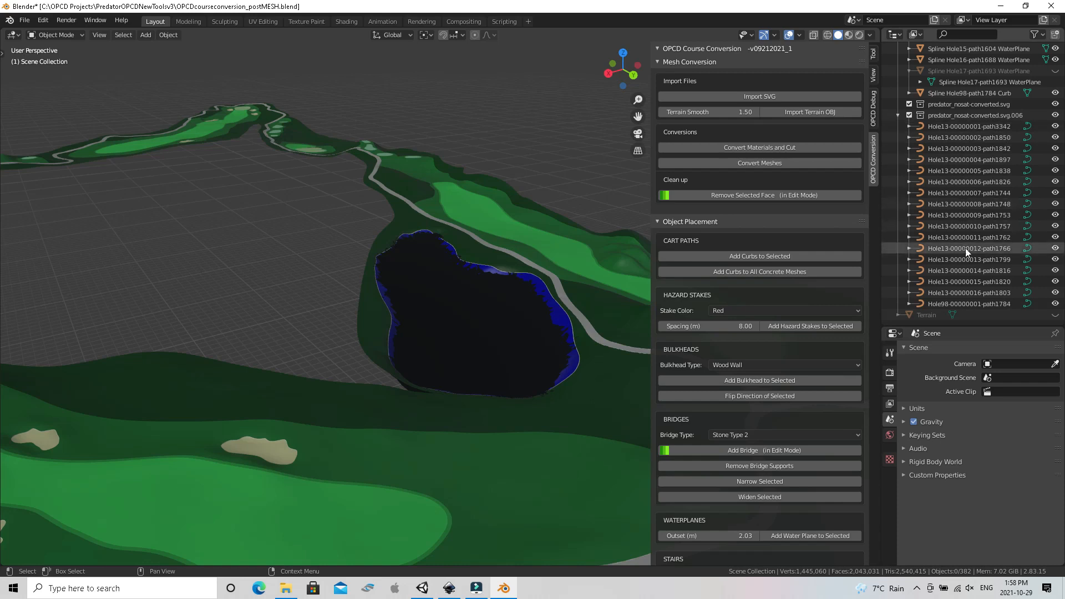
Inspect Hole13's green curve, path1803, and run Convert Materials and Cut on the remaining Hole13 and Hole98 curves
click(966, 293)
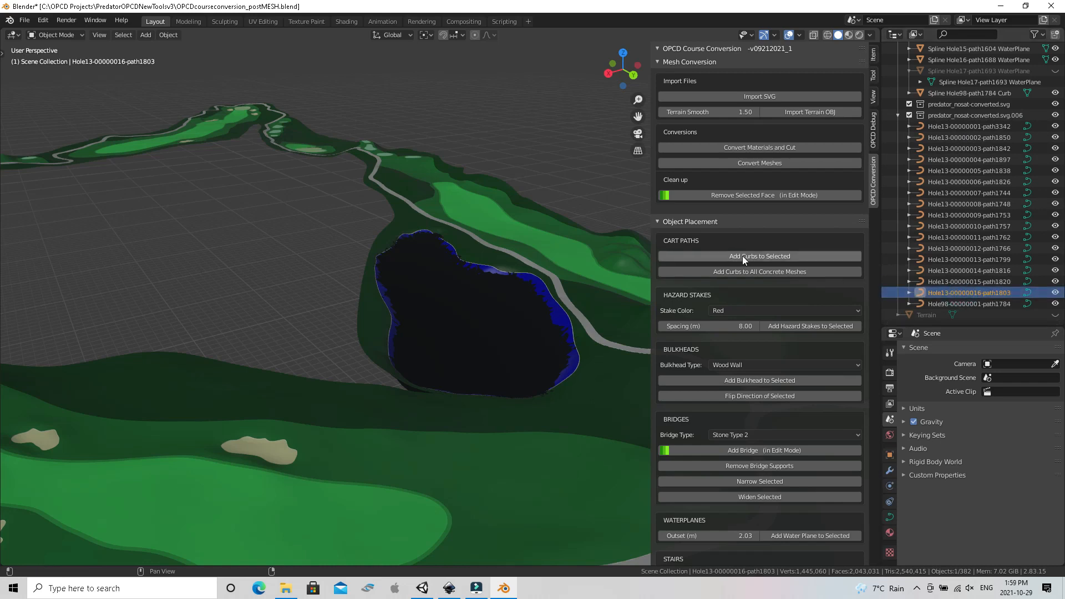
key(KP_Decimal)
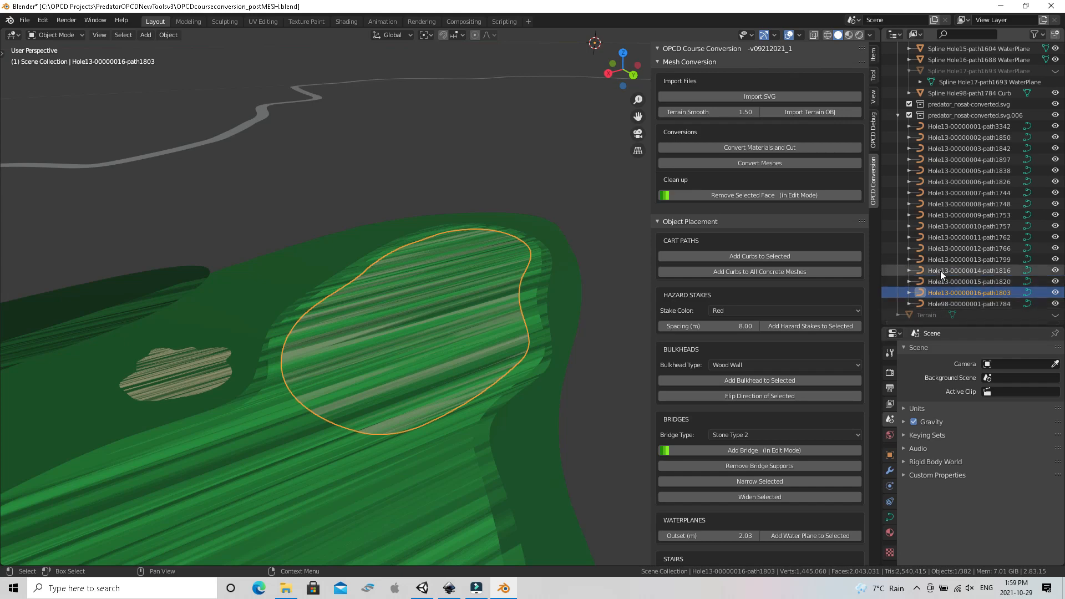
click(760, 147)
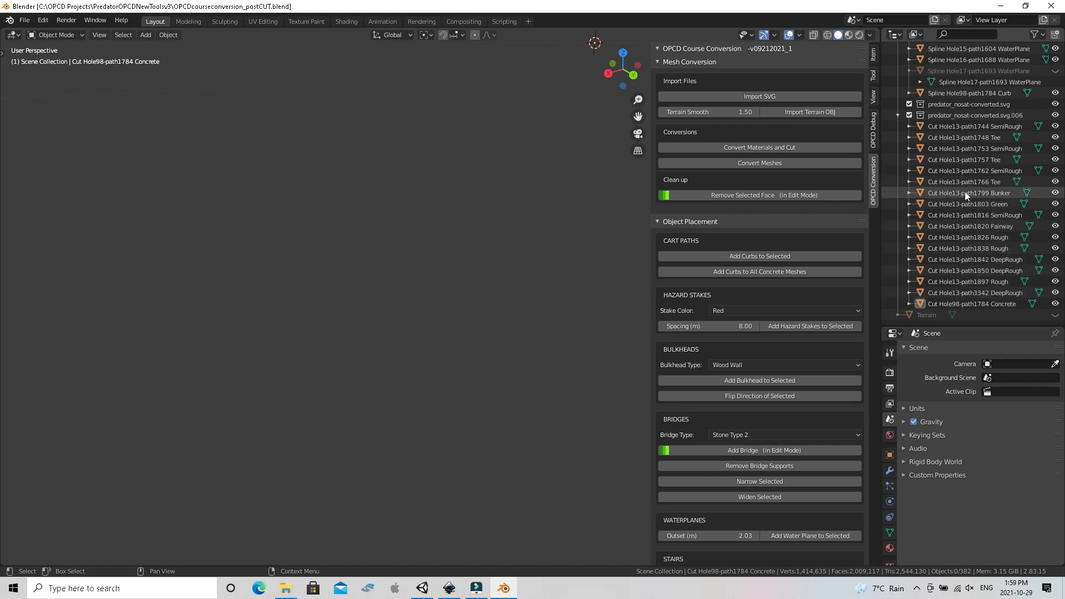
Frame the Hole13-path1803 Green cut and delete the cut meshes from Hole13-path1744 SemiRough through Hole13-path1799 Bunker
click(962, 206)
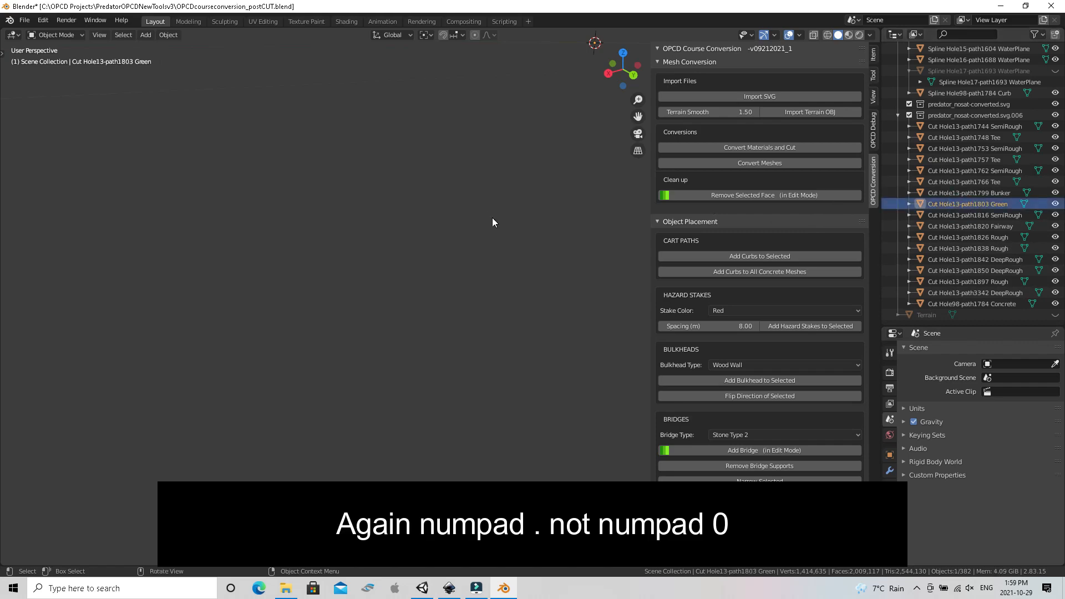
key(KP_Decimal)
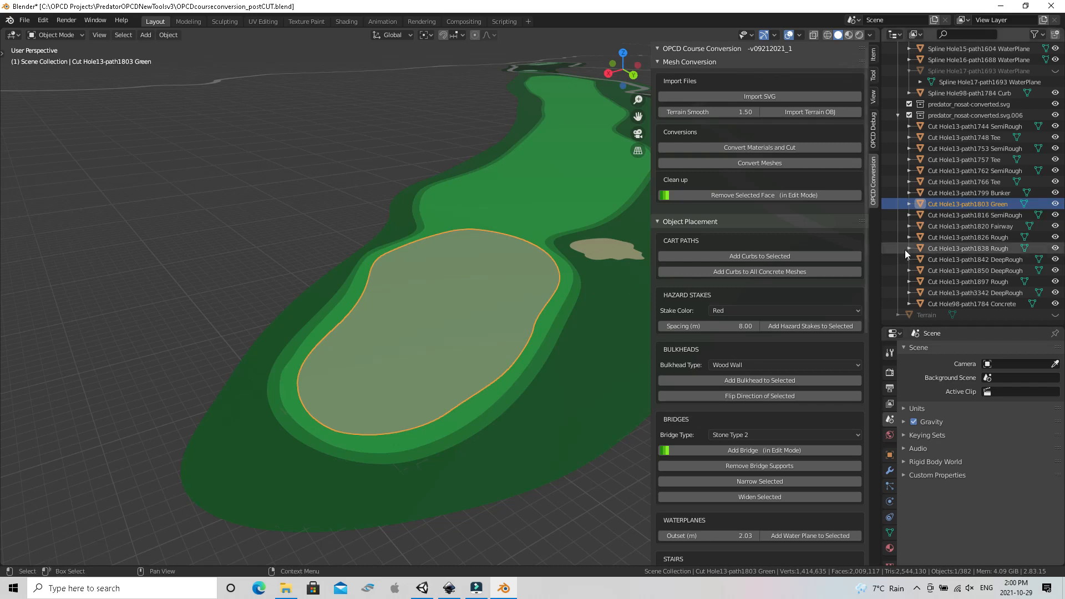
click(933, 127)
shift+click(931, 181)
shift+click(932, 193)
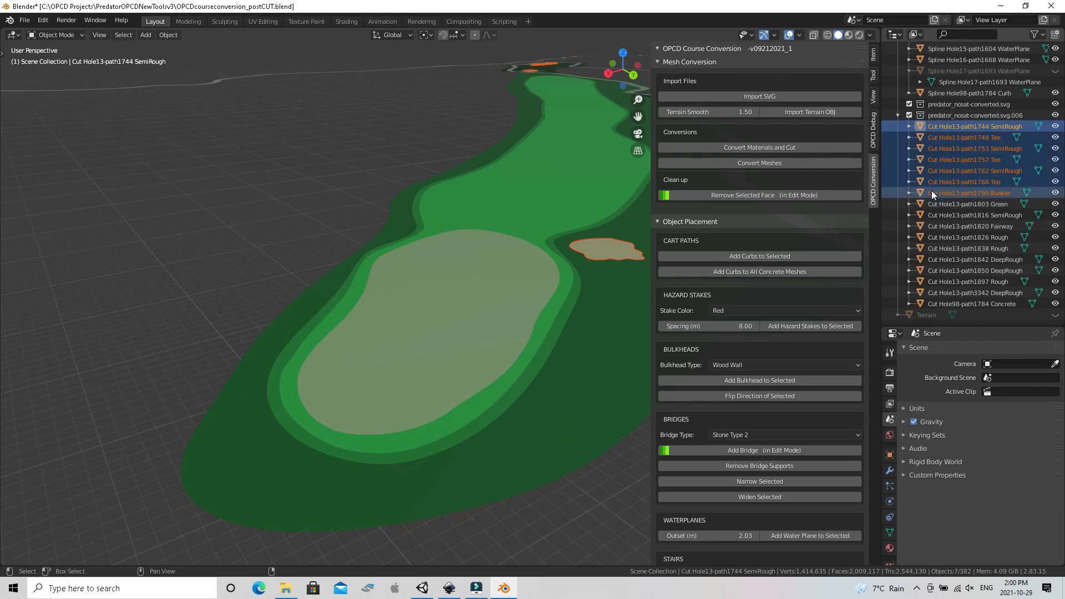
right_click(931, 191)
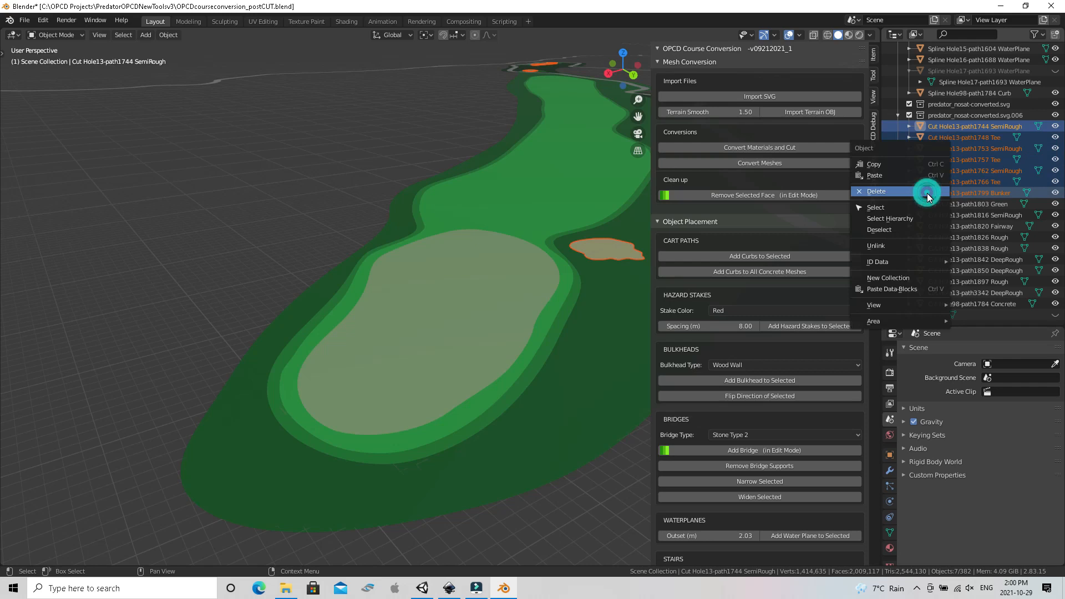
click(928, 193)
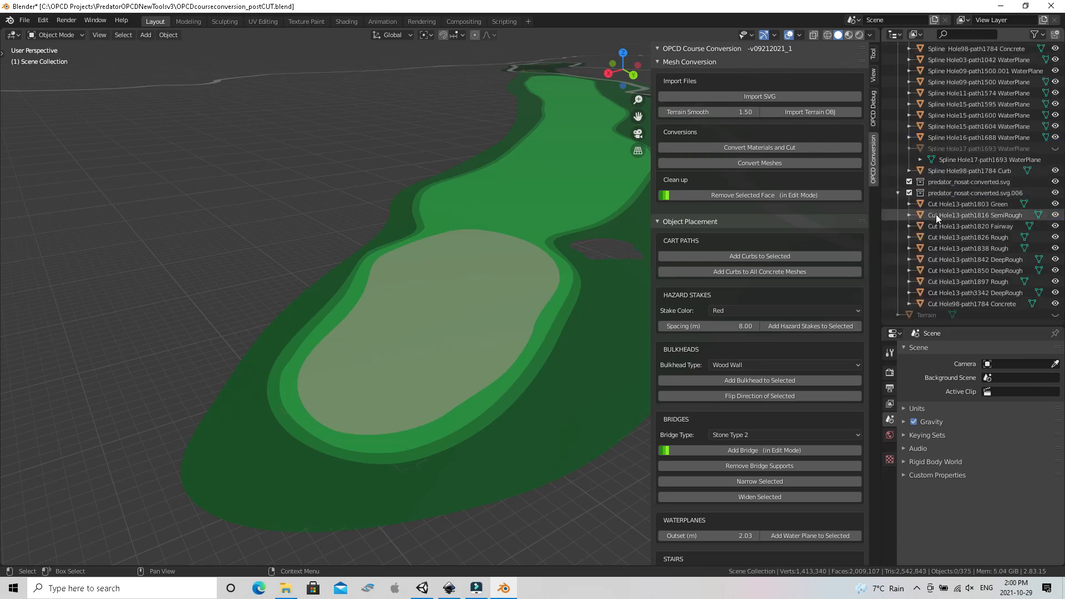
Delete the Hole13-path1816 SemiRough cut and the cuts from Hole13-path1826 Rough through Hole98-path1784 Concrete, keeping only the green and fairway
click(935, 214)
right_click(935, 214)
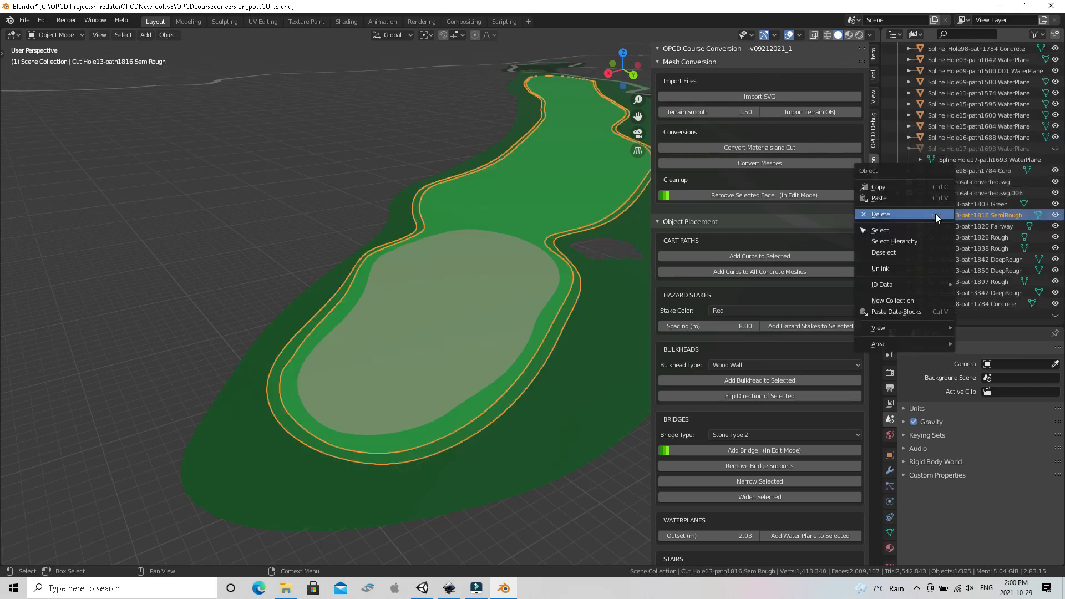
click(935, 214)
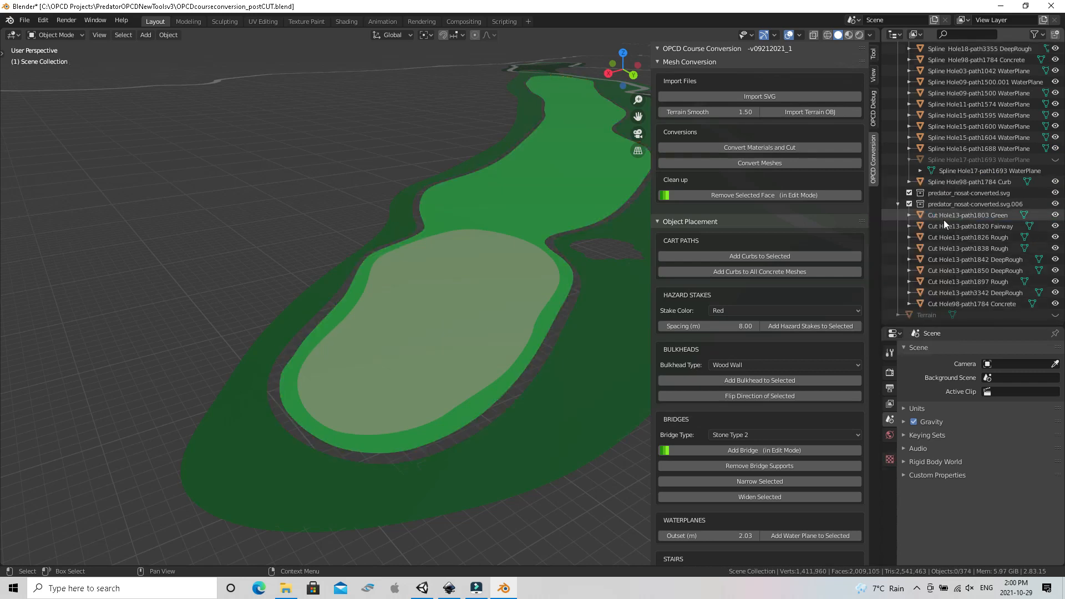
click(964, 238)
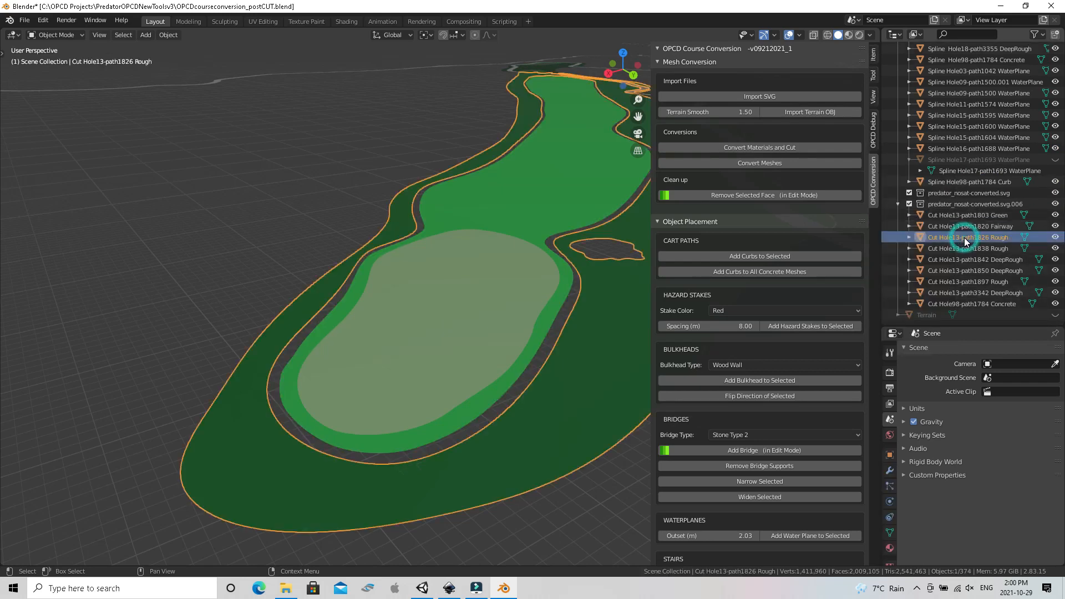
shift+click(956, 305)
right_click(956, 312)
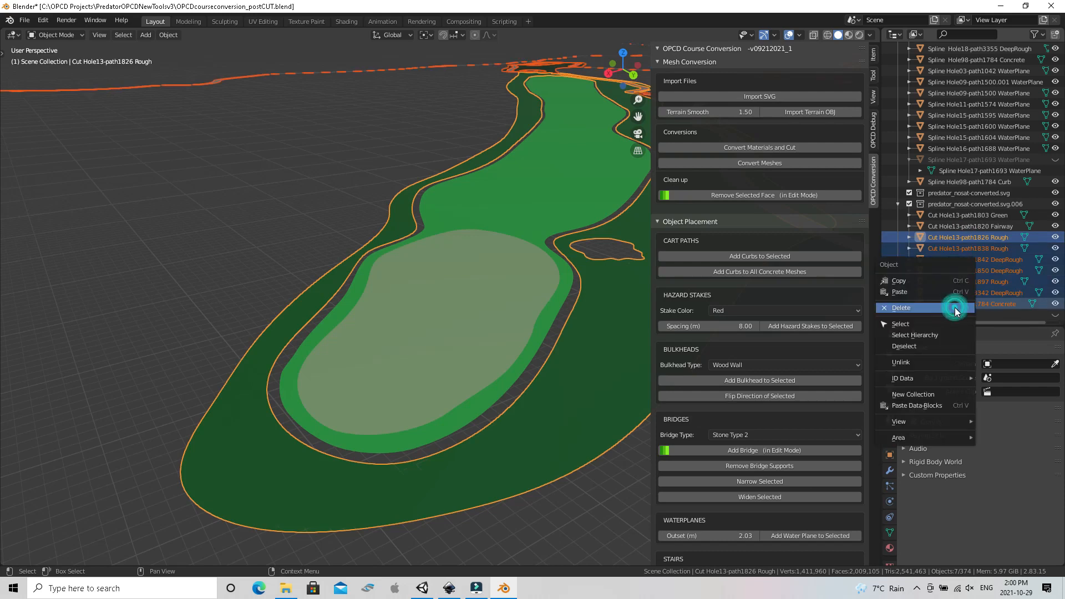
click(954, 307)
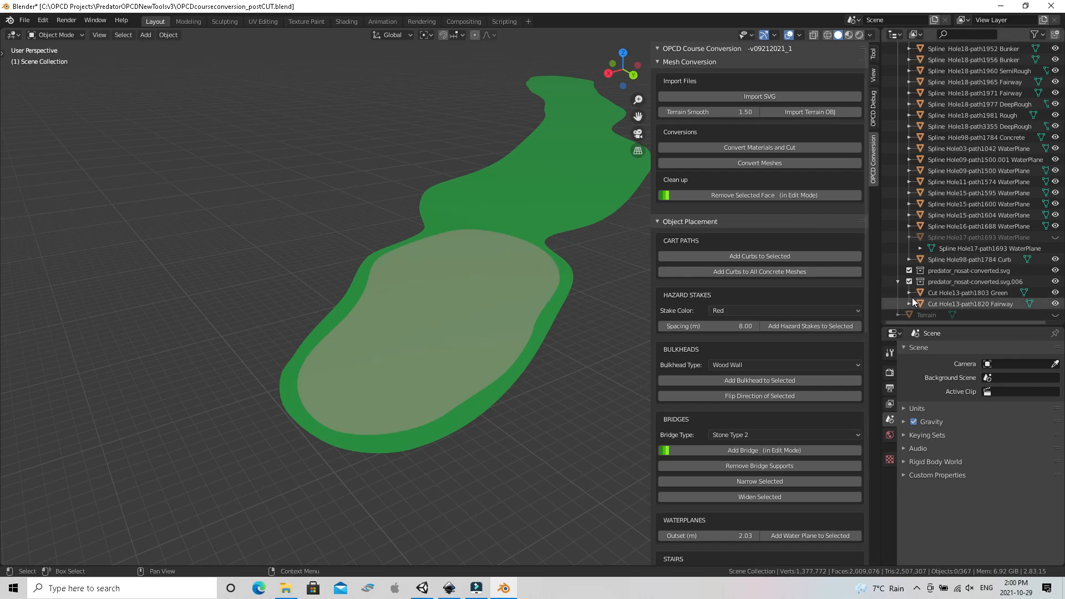
Run Convert Meshes on the remaining Hole13 green and fairway cuts, checking the system console before and after the conversion
click(96, 21)
click(103, 135)
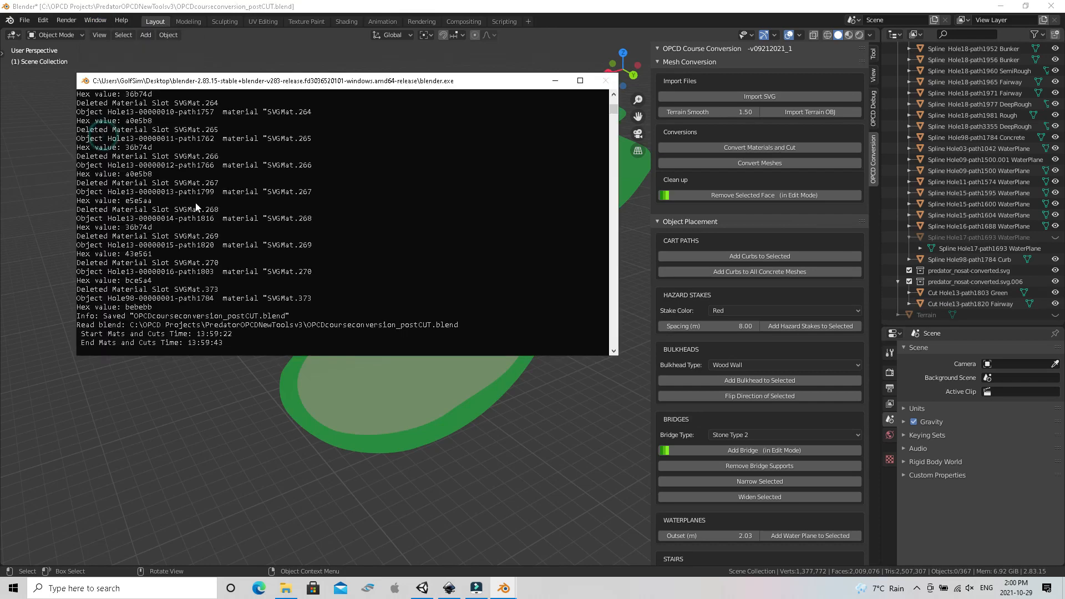
click(554, 80)
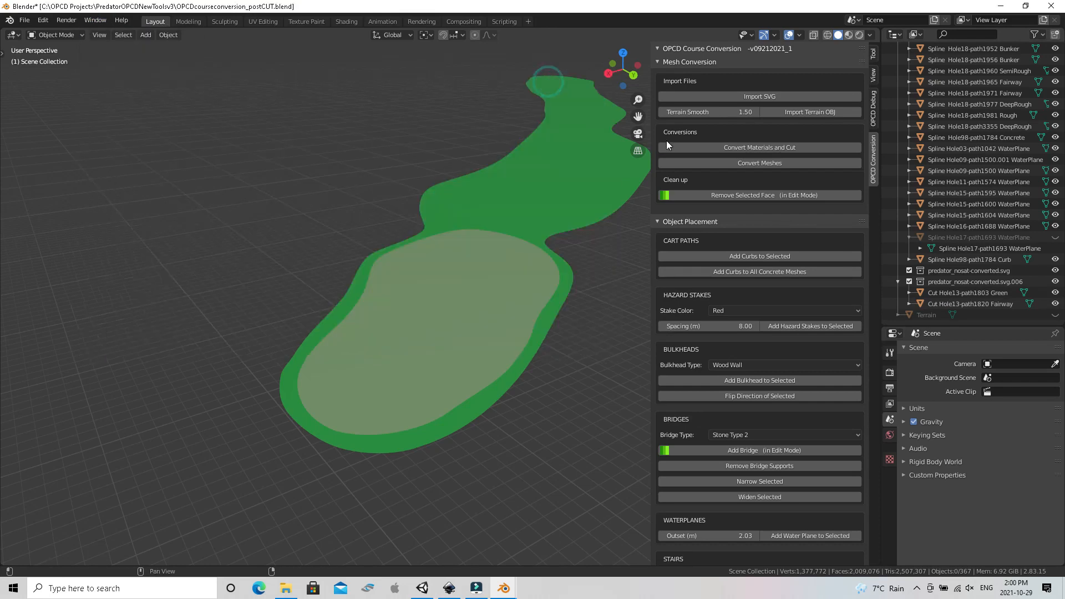
click(735, 162)
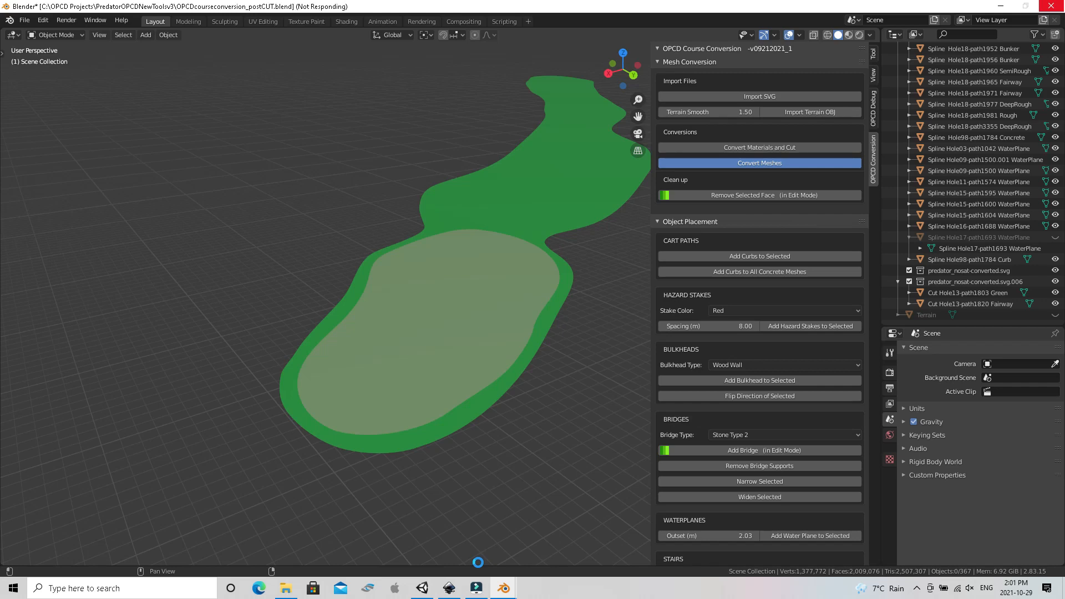
mouse_move(497, 592)
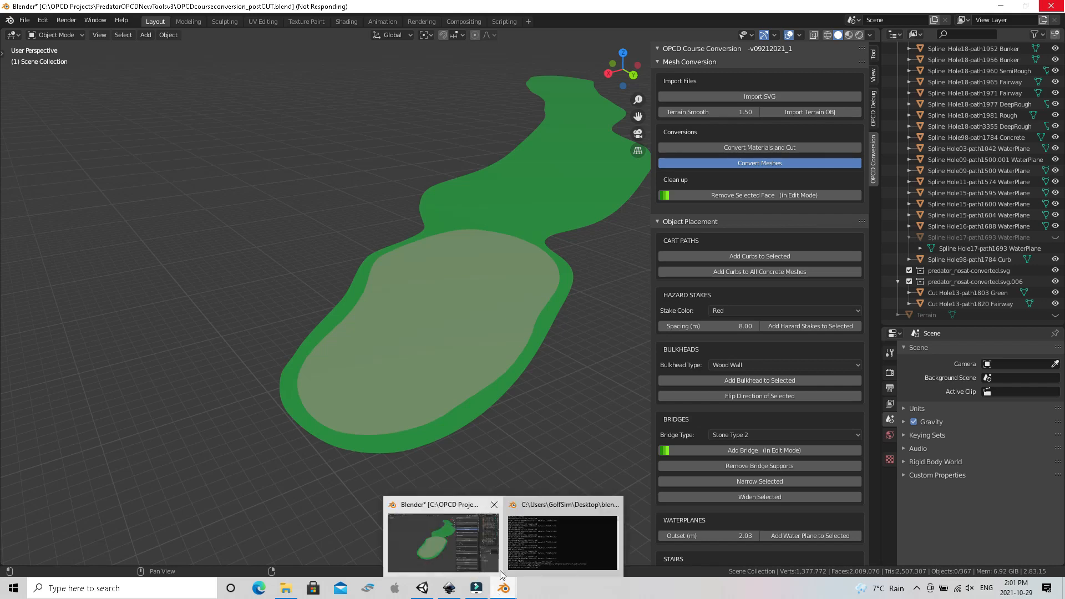
click(532, 546)
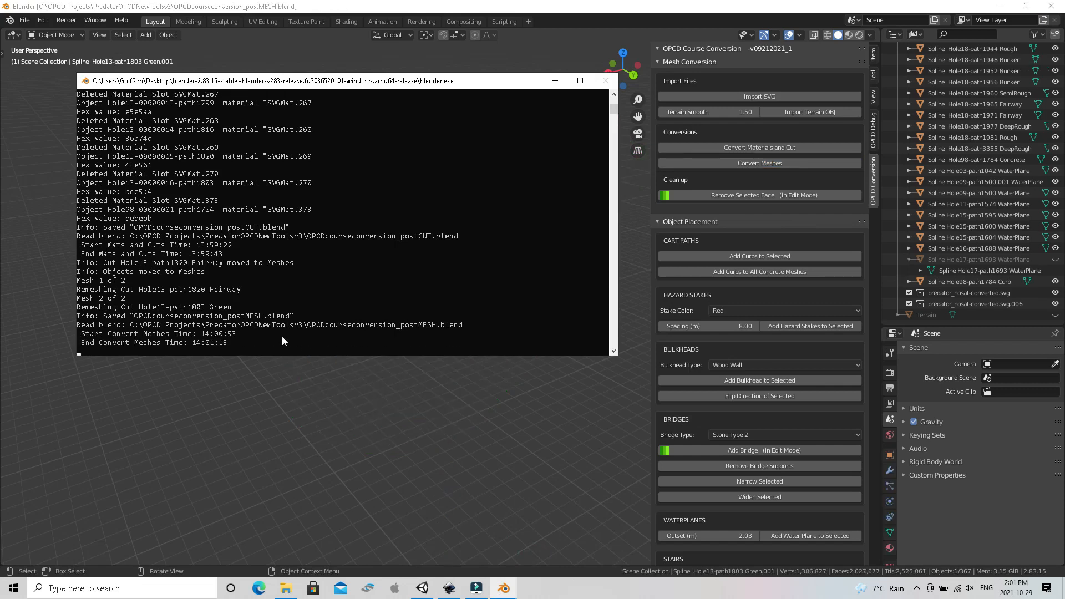
click(556, 85)
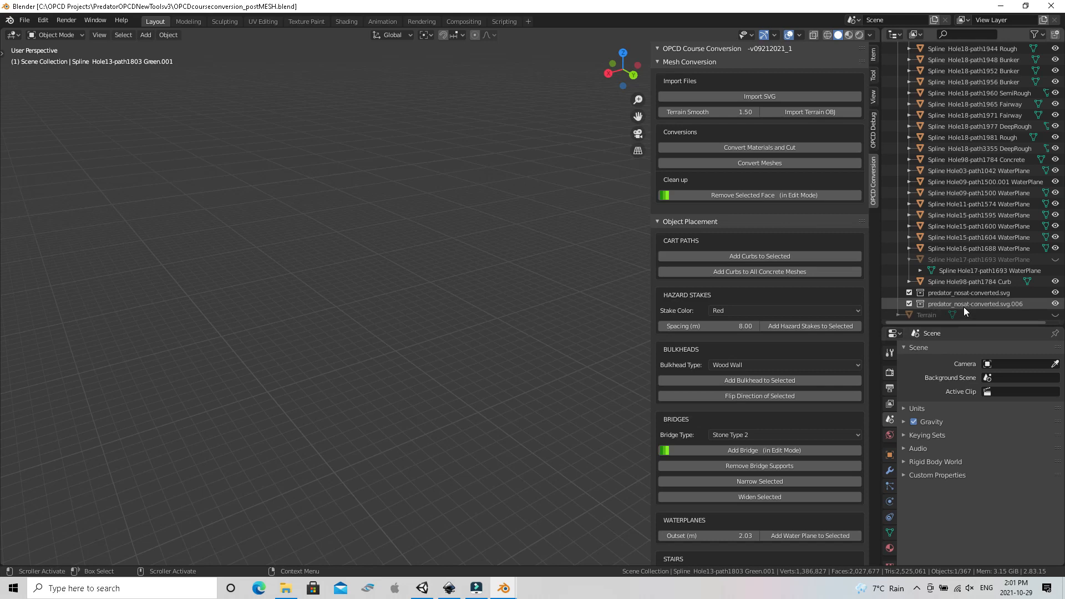
Find the Hole13 splines in the outliner and delete the old Spline Hole13-path1803 Green object
scroll(964, 288, up, 10)
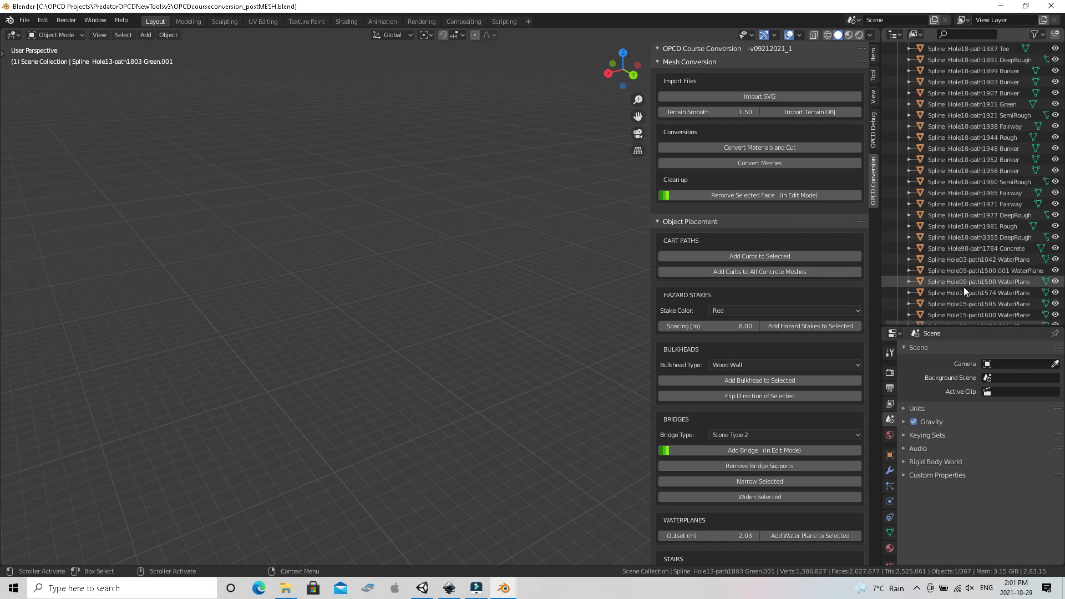
scroll(963, 288, up, 15)
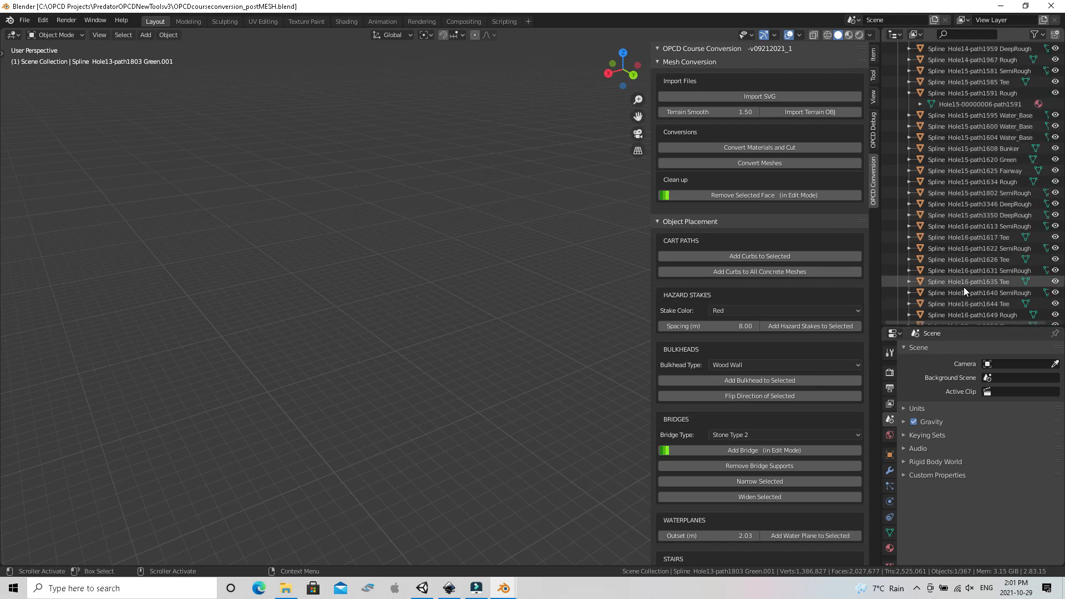
scroll(964, 288, up, 9)
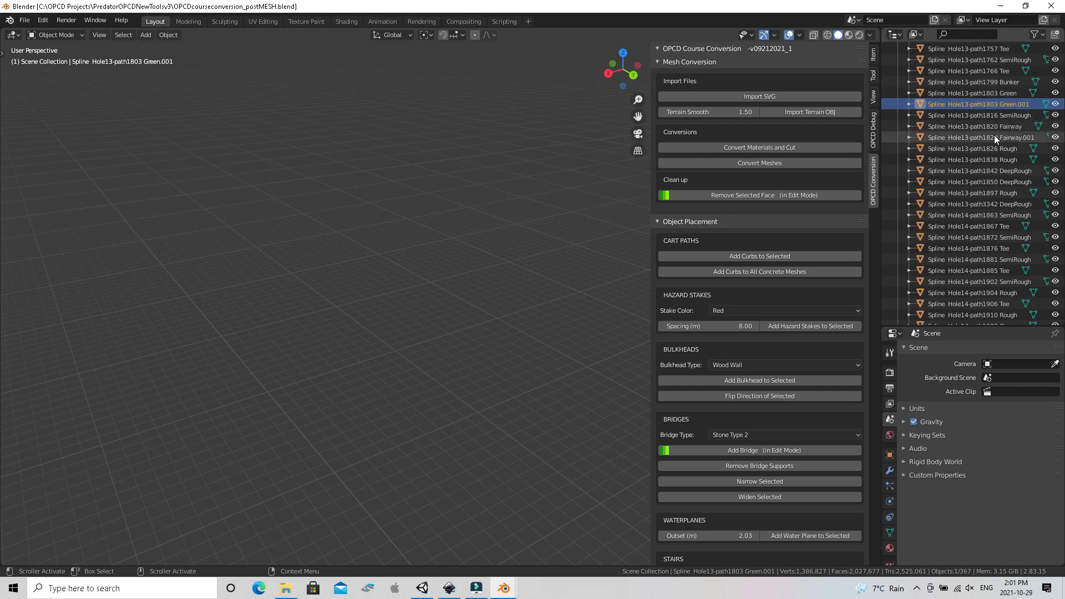
click(989, 95)
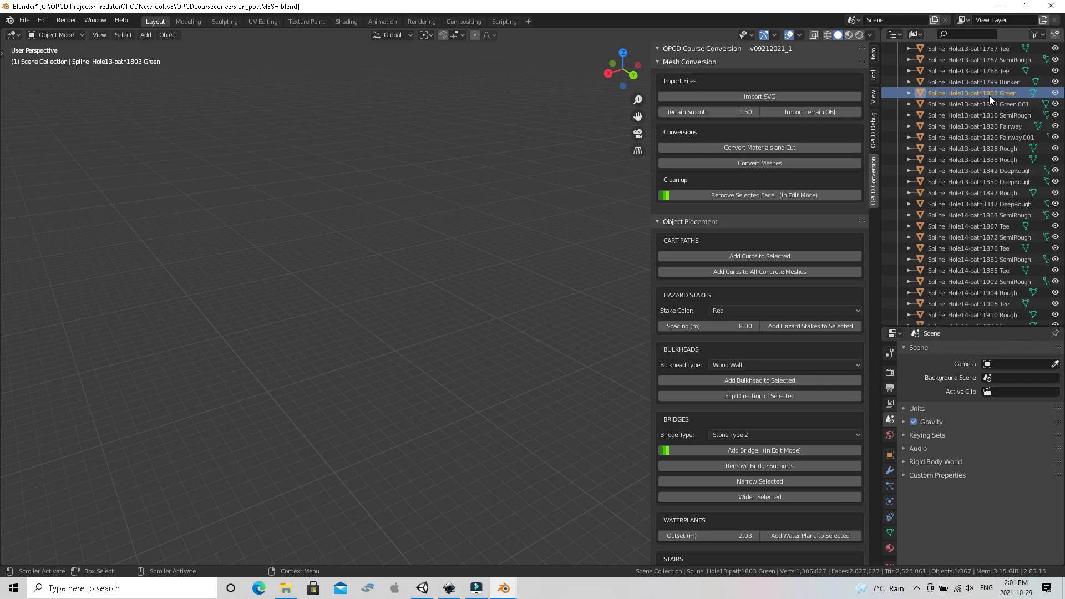
right_click(989, 96)
click(989, 96)
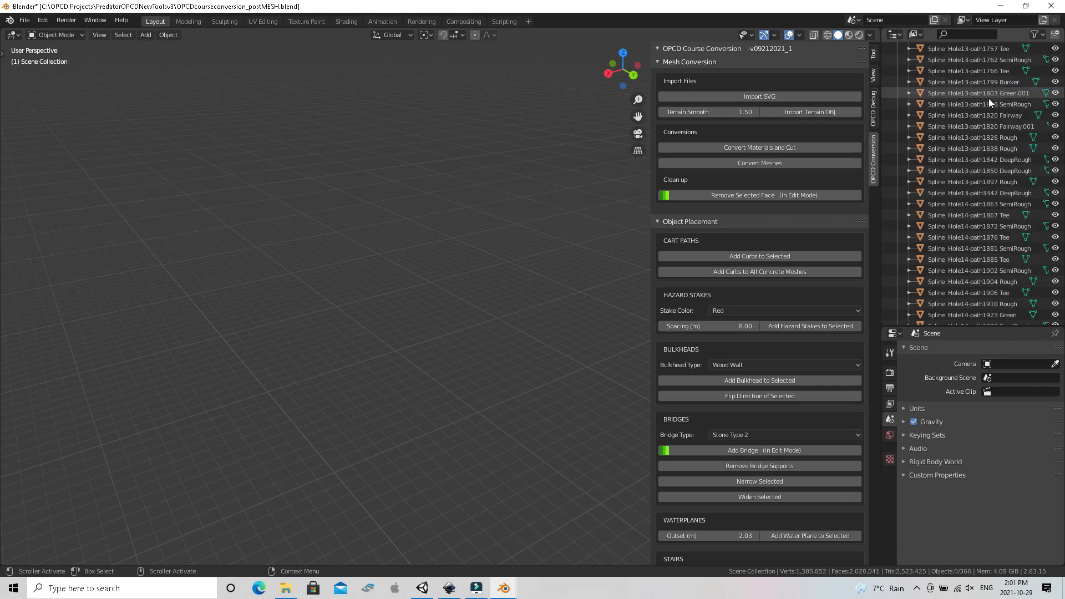
Rename the new green object to Spline Hole13-path1803 Green by removing its .001 suffix
click(1014, 95)
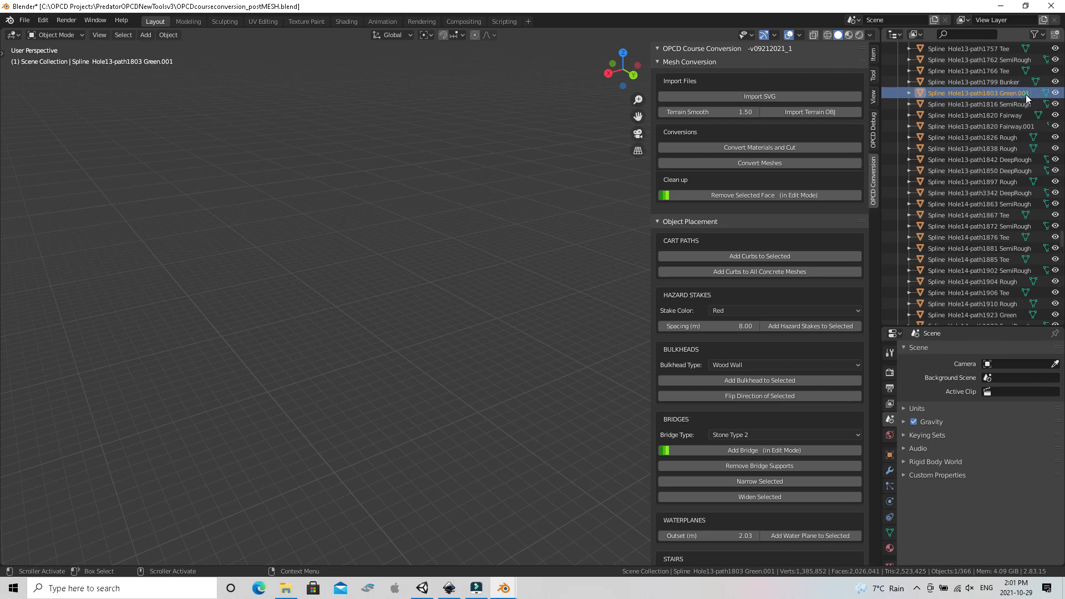
double_click(1026, 95)
click(1034, 93)
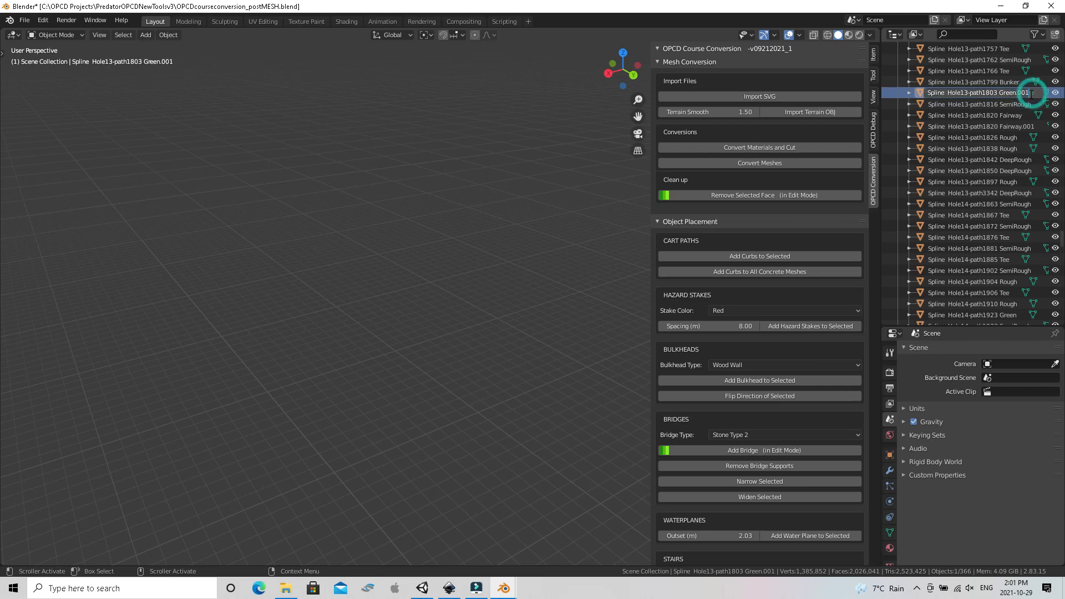
key(BackSpace)
key(BackSpace)
key(BackSpace)
key(Return)
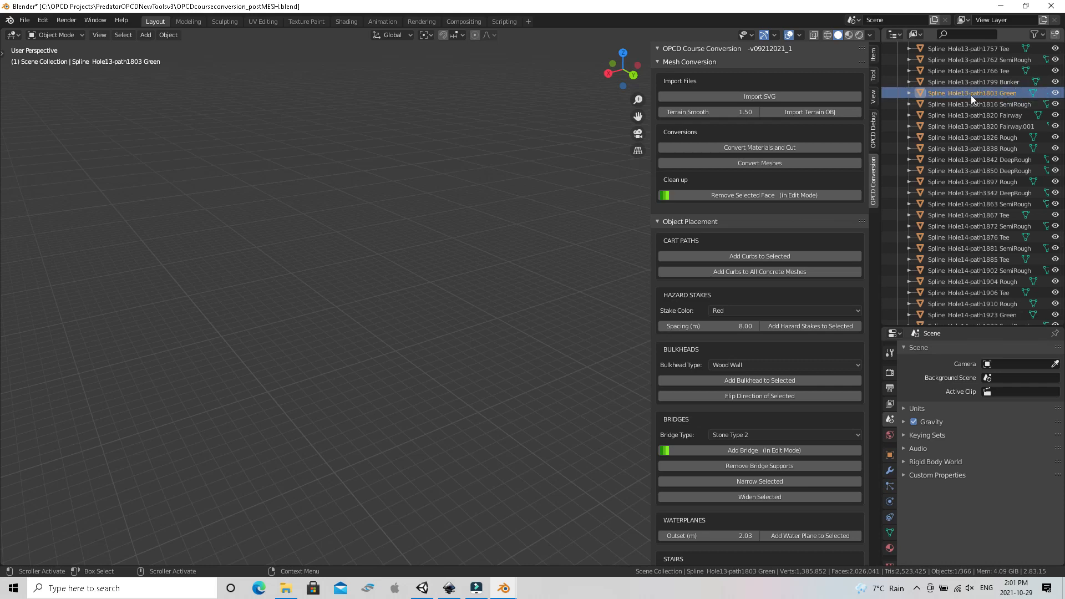
click(908, 92)
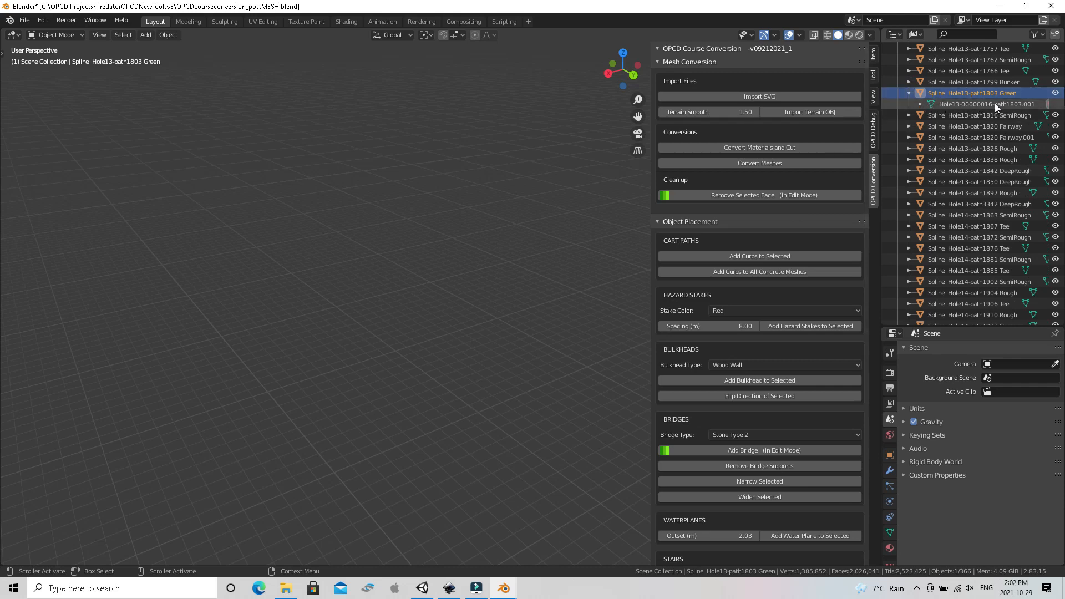
click(1034, 105)
double_click(1035, 104)
key(BackSpace)
key(BackSpace)
key(BackSpace)
key(BackSpace)
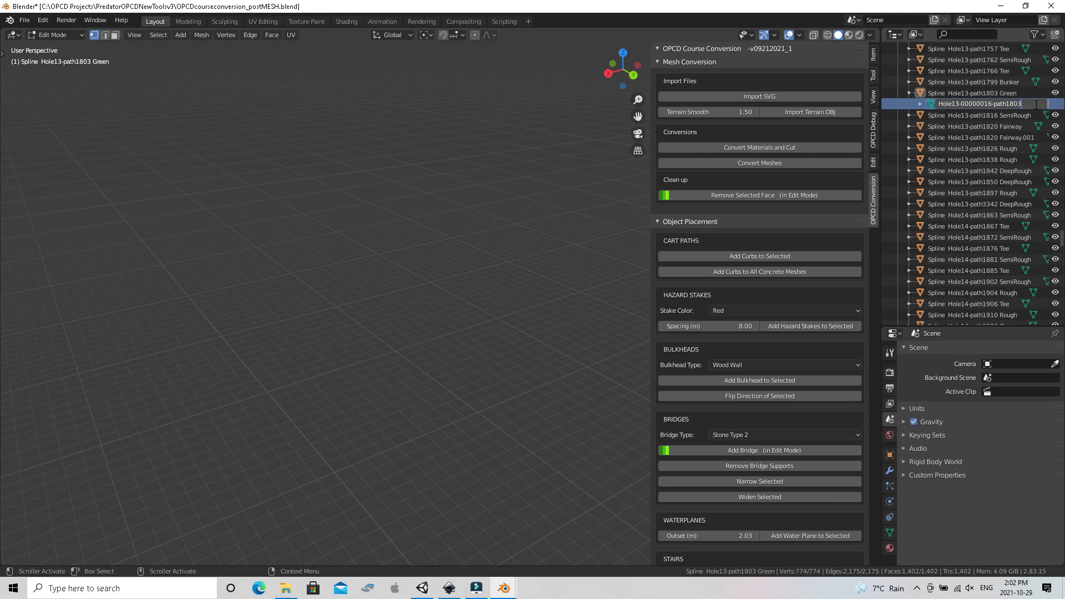
key(Return)
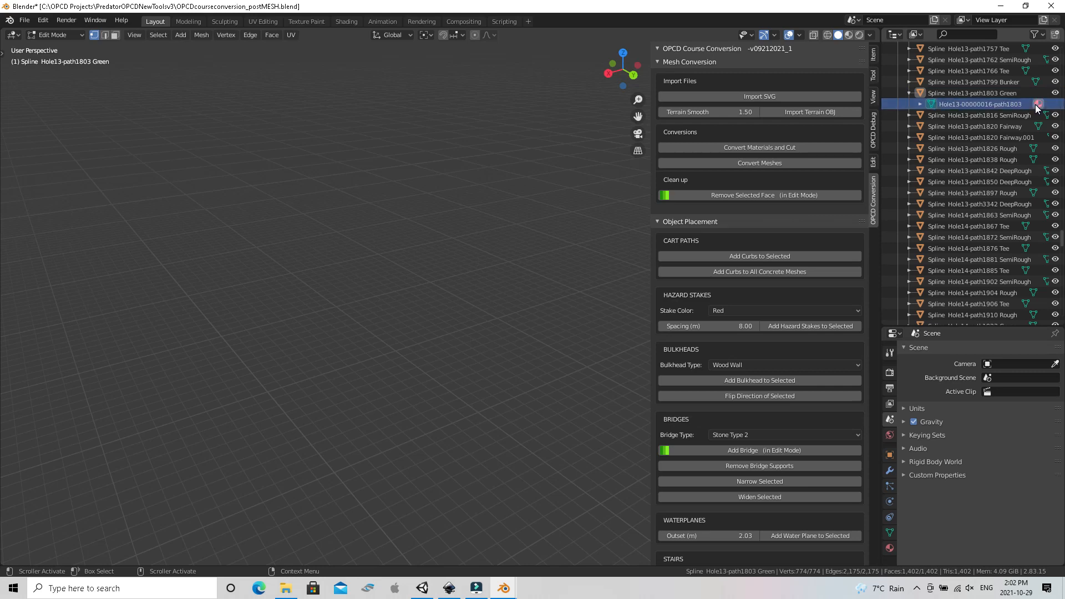
click(908, 93)
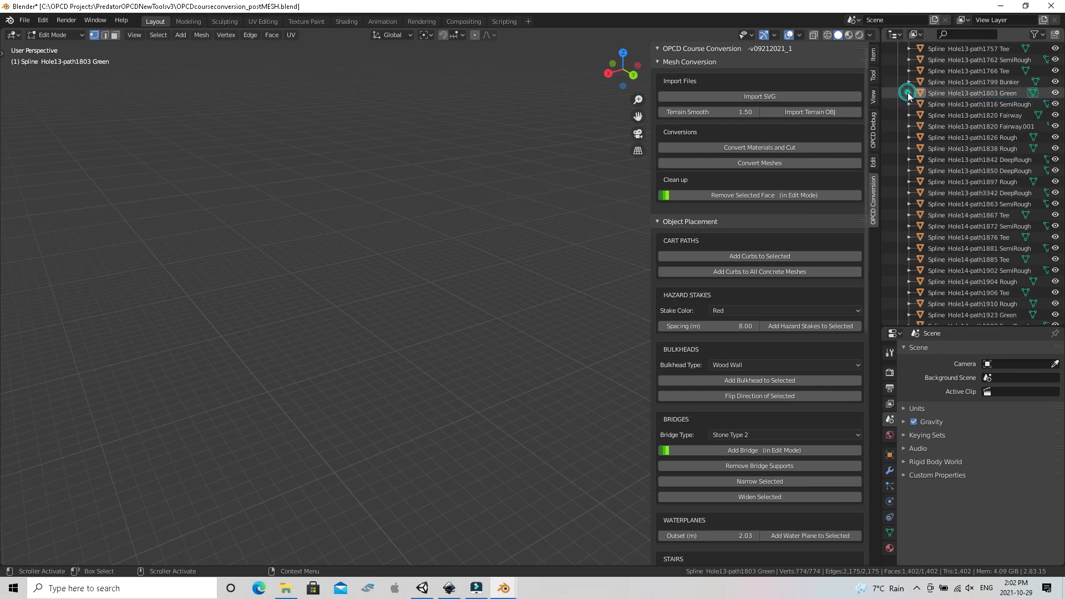
Delete the old Spline Hole13-path1820 Fairway object, keeping the Fairway.001 version
click(938, 115)
right_click(938, 115)
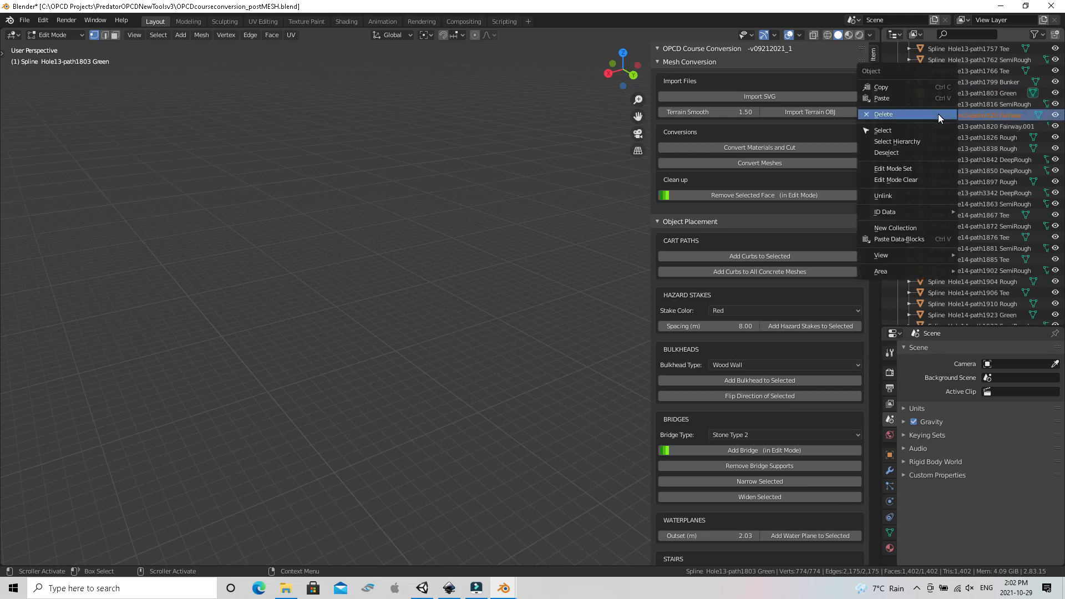
click(938, 115)
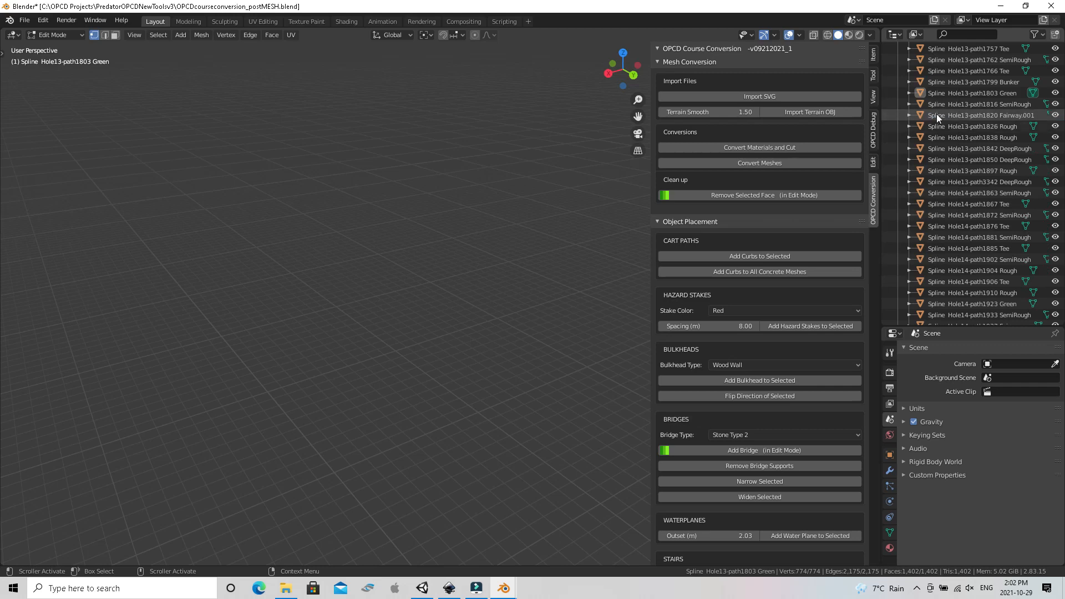
Rename the new fairway object to Spline Hole13-path1820 Fairway by removing its .001 suffix
double_click(1031, 115)
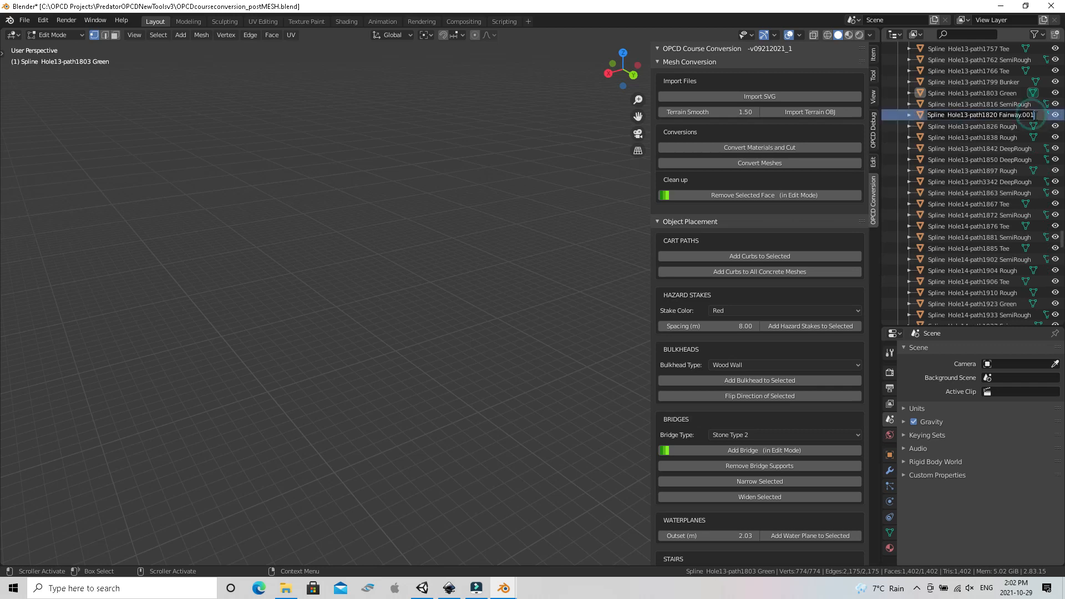
key(BackSpace)
key(BackSpace)
key(BackSpace)
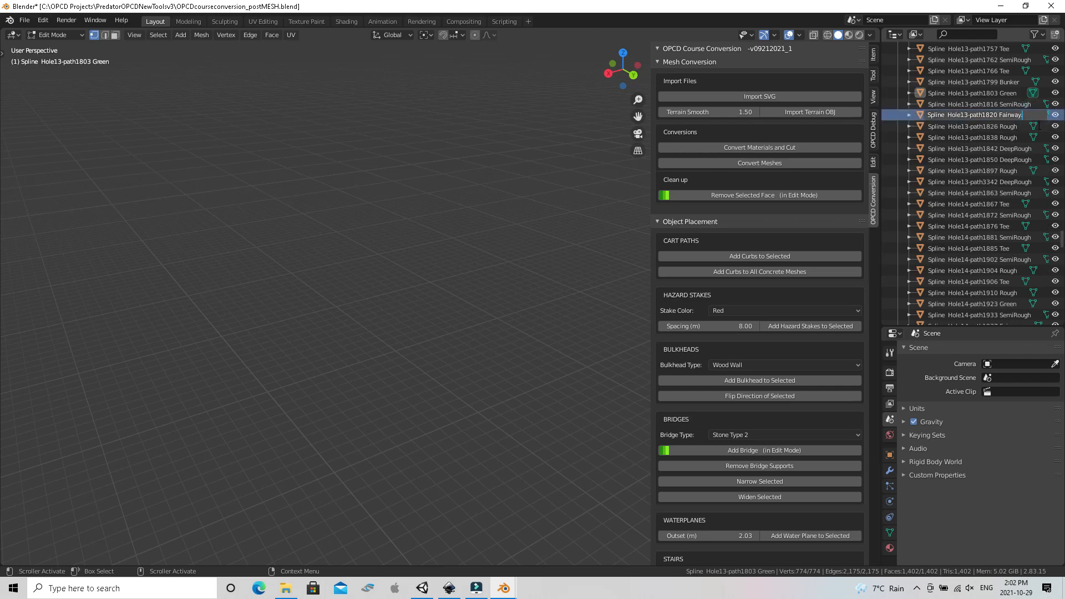
key(Return)
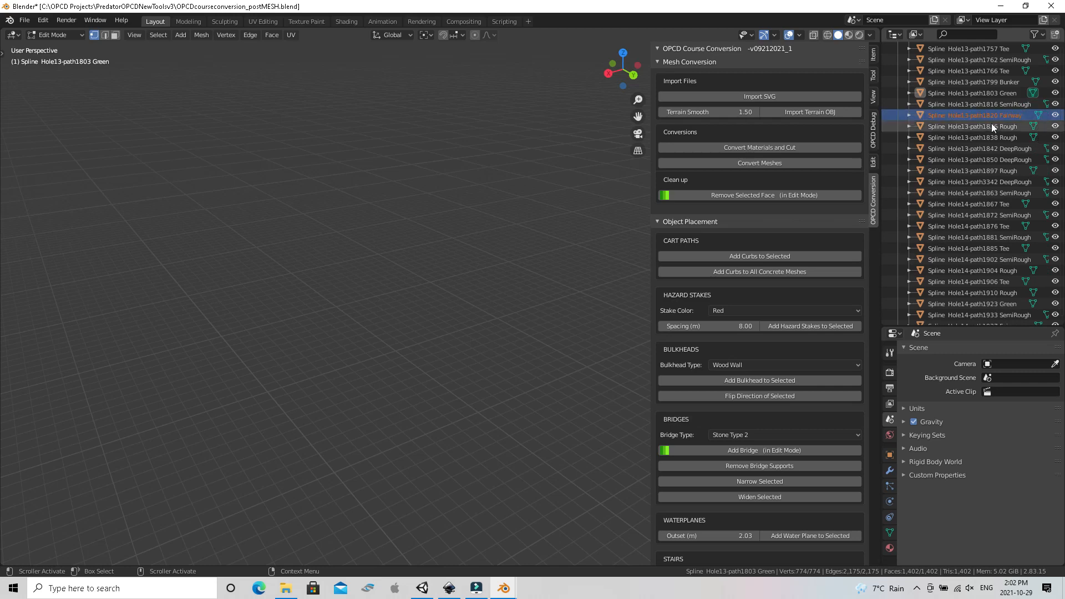
click(908, 116)
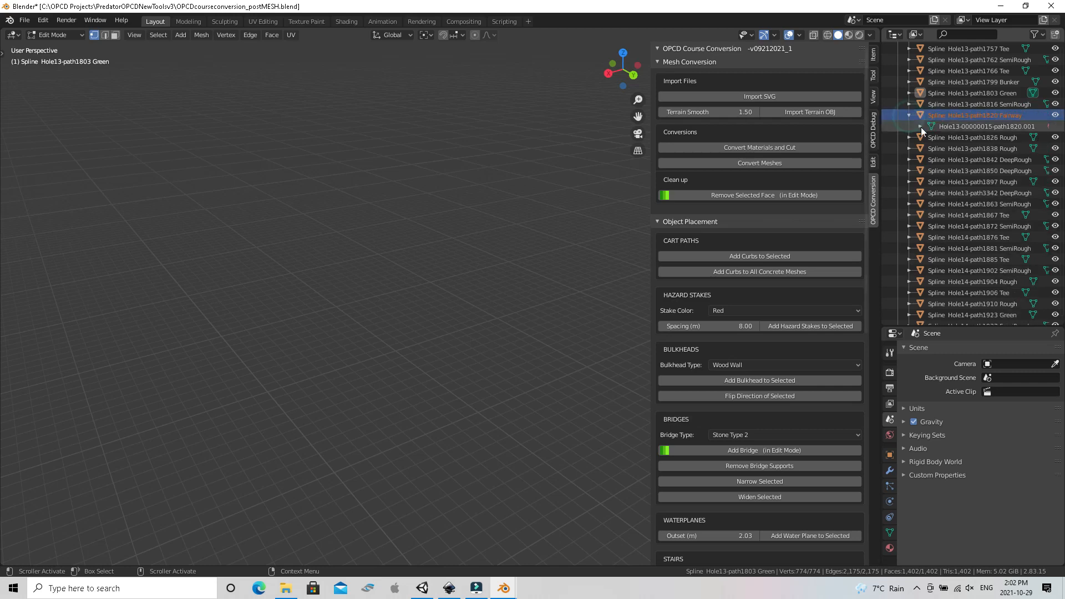
click(1027, 126)
double_click(1031, 126)
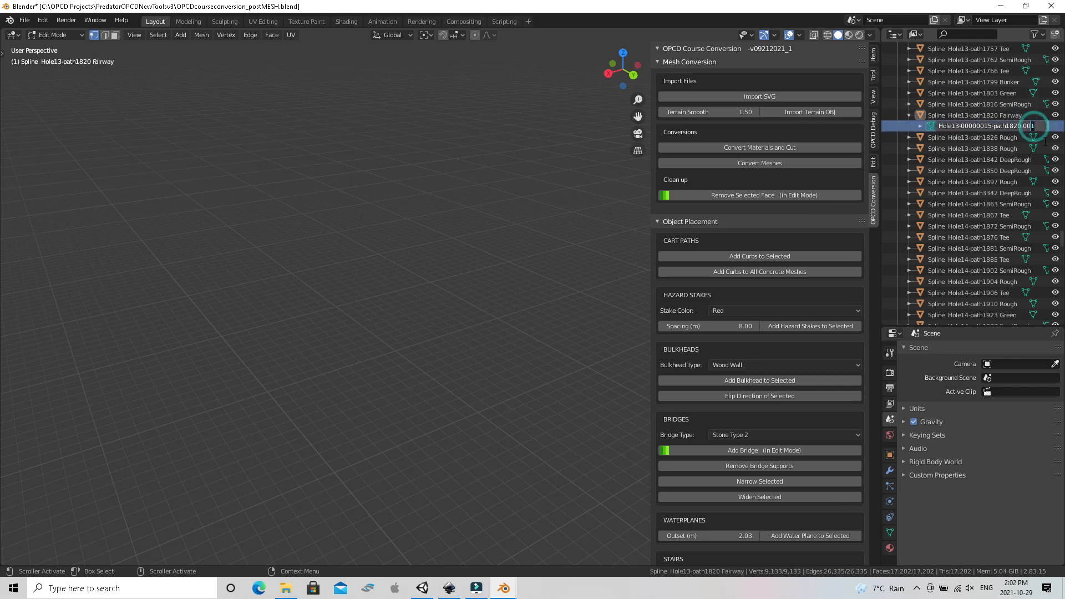
key(BackSpace)
key(BackSpace)
key(BackSpace)
key(Return)
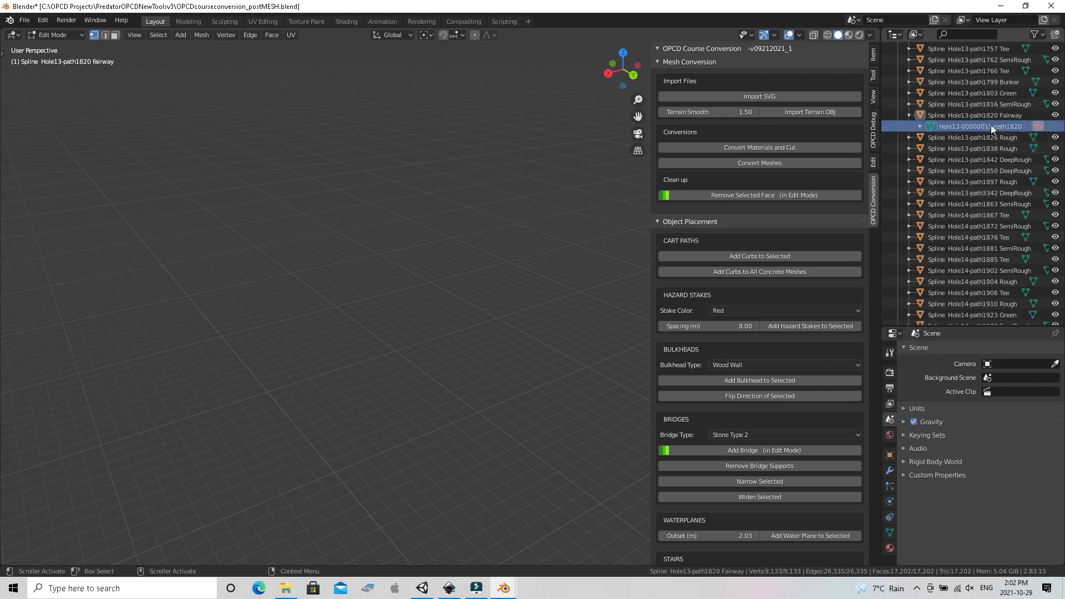
click(909, 114)
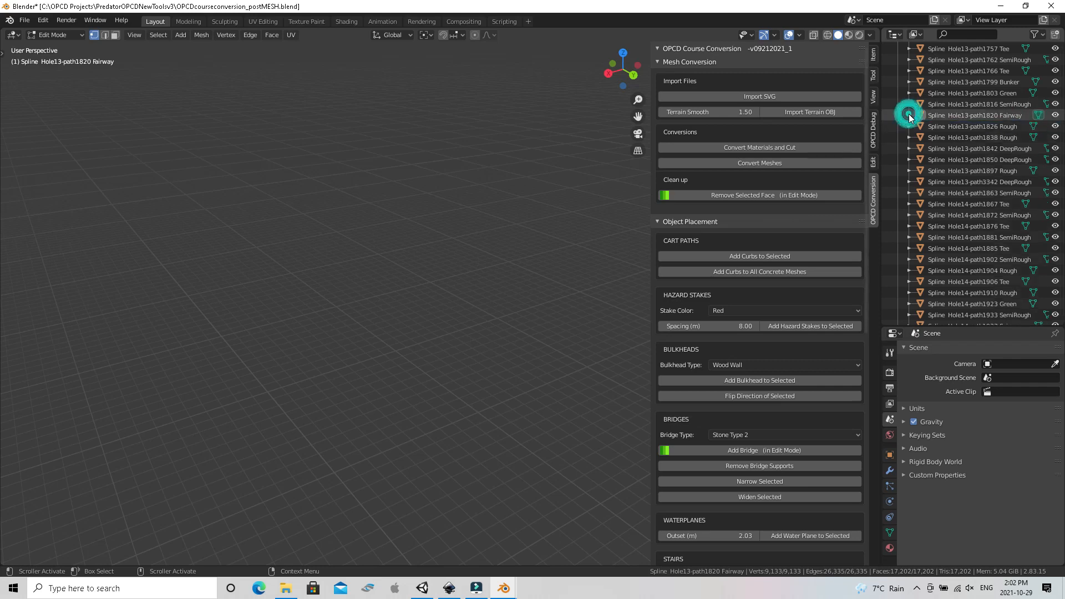
Select the Hole13-path1803 Green and Hole13-path1820 Fairway objects together and try to export them as FBX
click(938, 95)
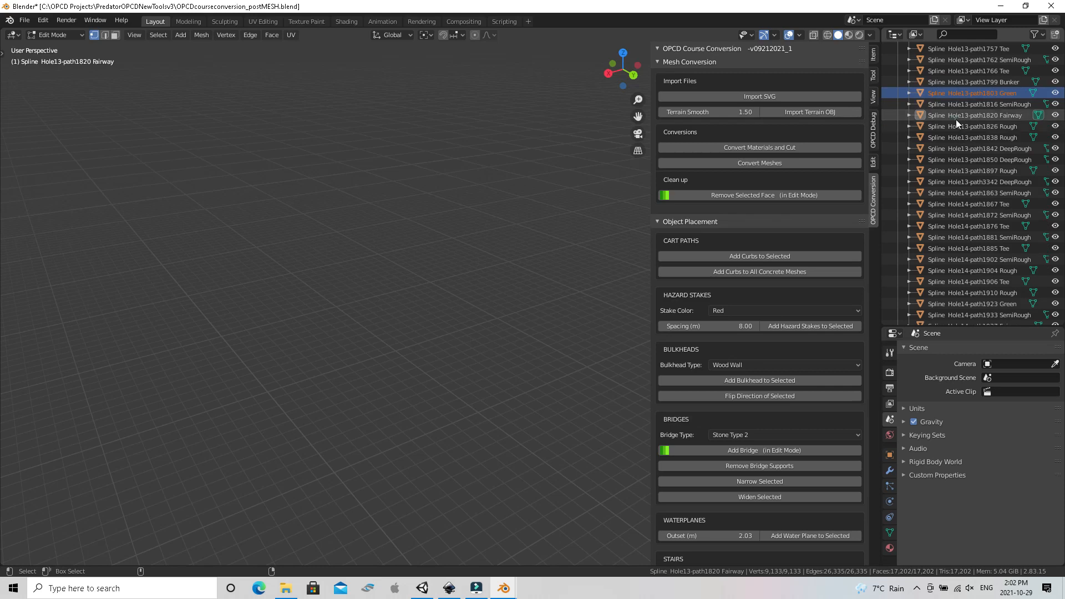
ctrl+click(951, 115)
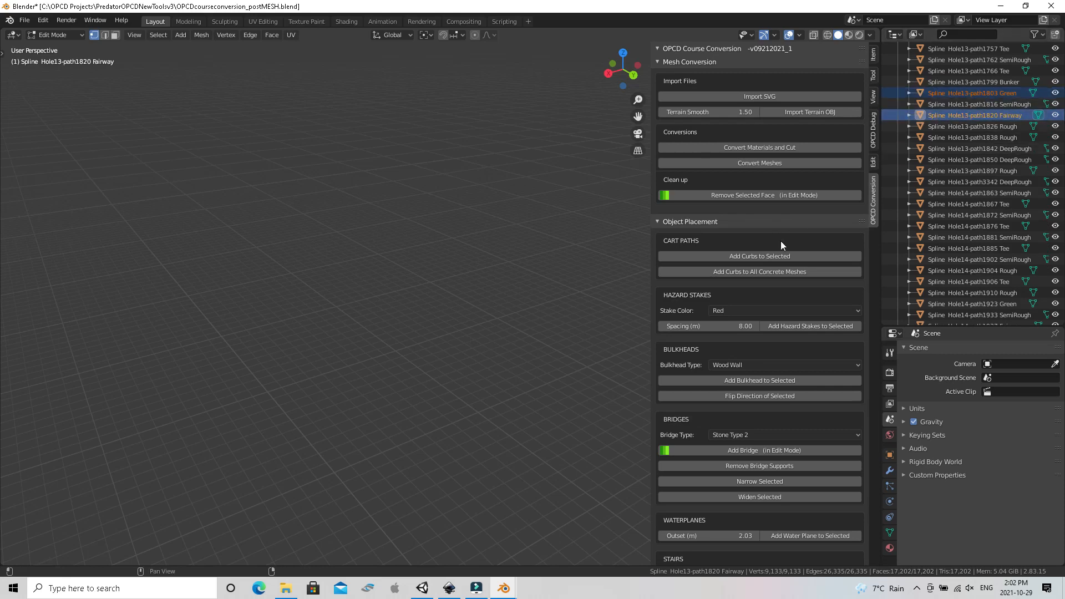
scroll(794, 243, down, 19)
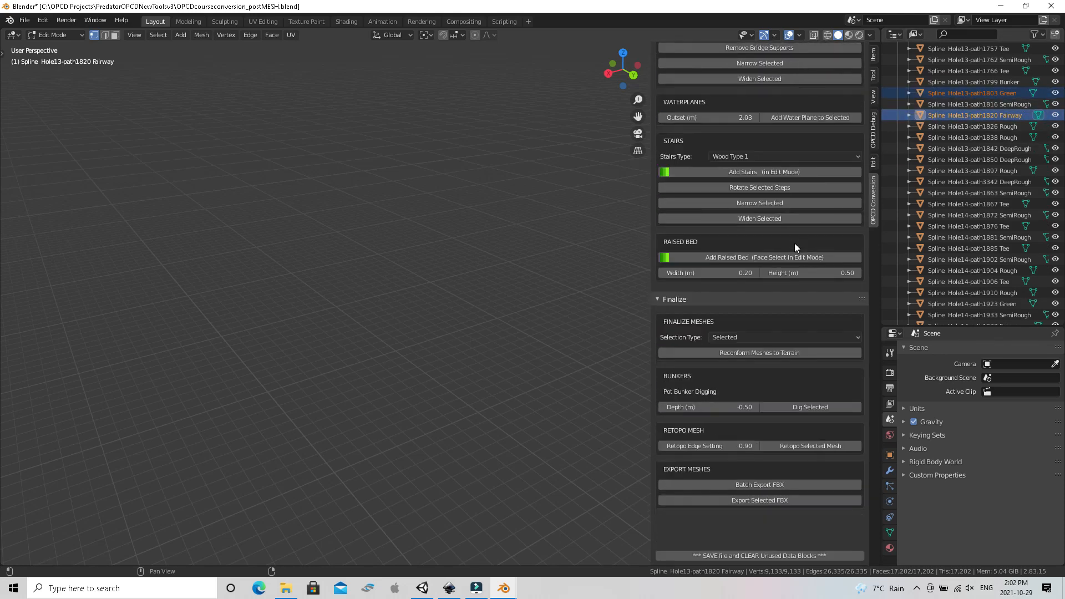
click(774, 501)
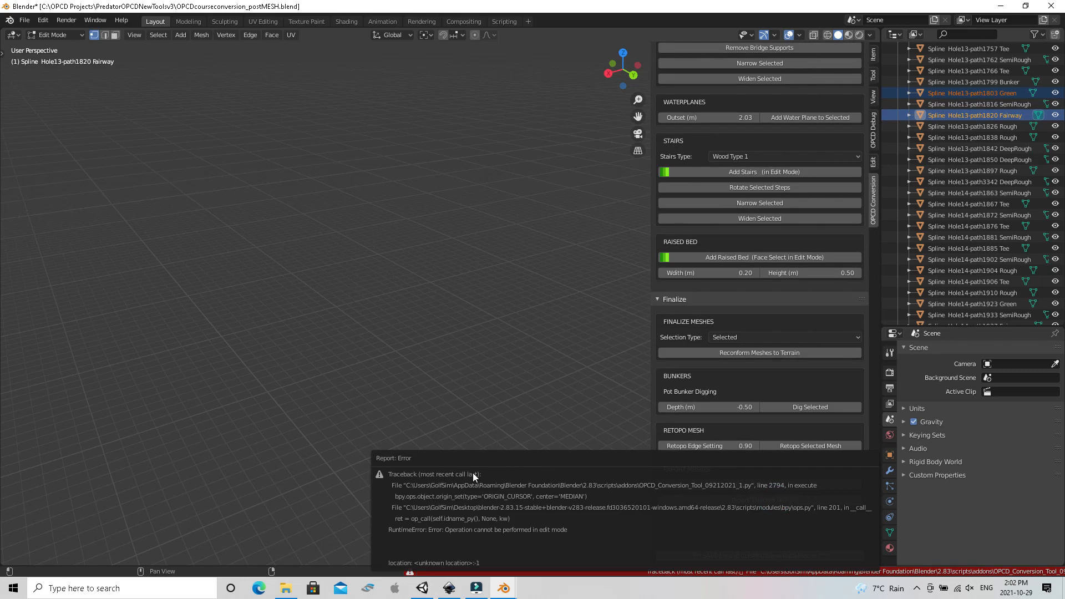
click(409, 405)
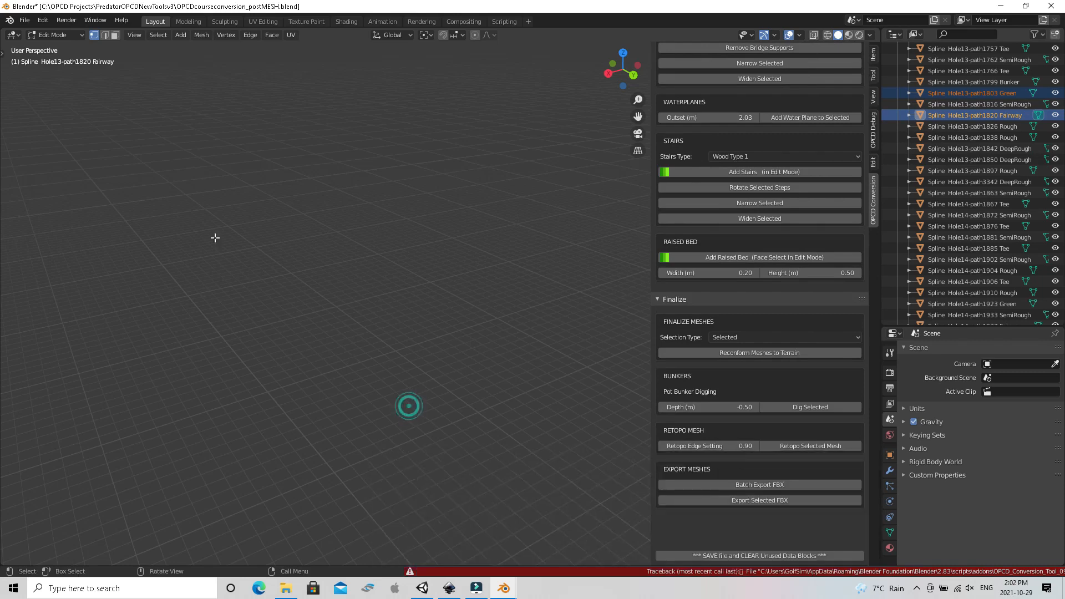
Switch to Object Mode and export the selected Hole13 green and fairway as FBX
click(82, 34)
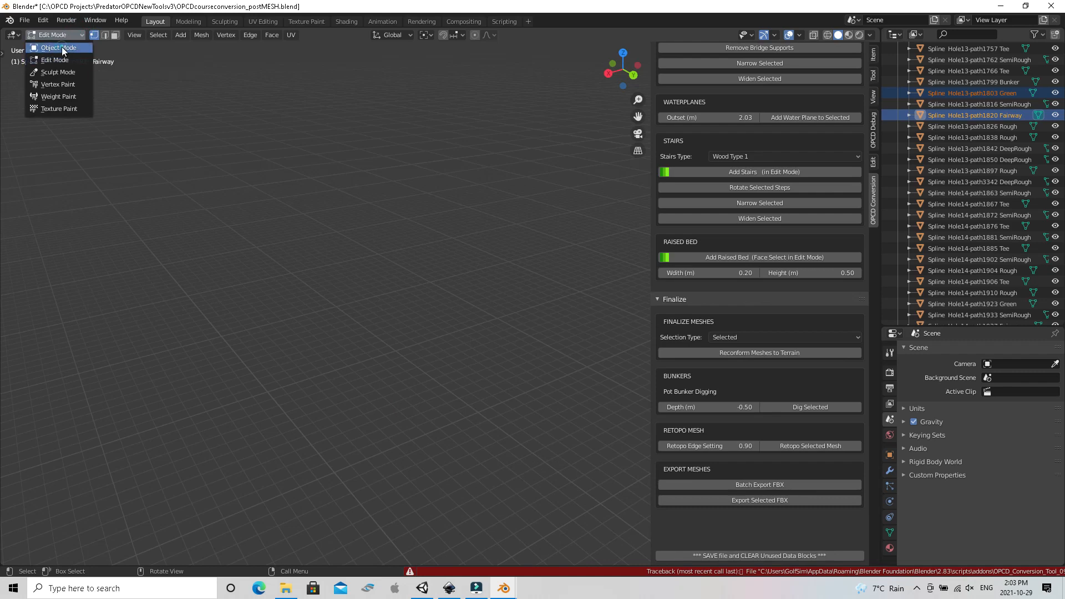
click(62, 47)
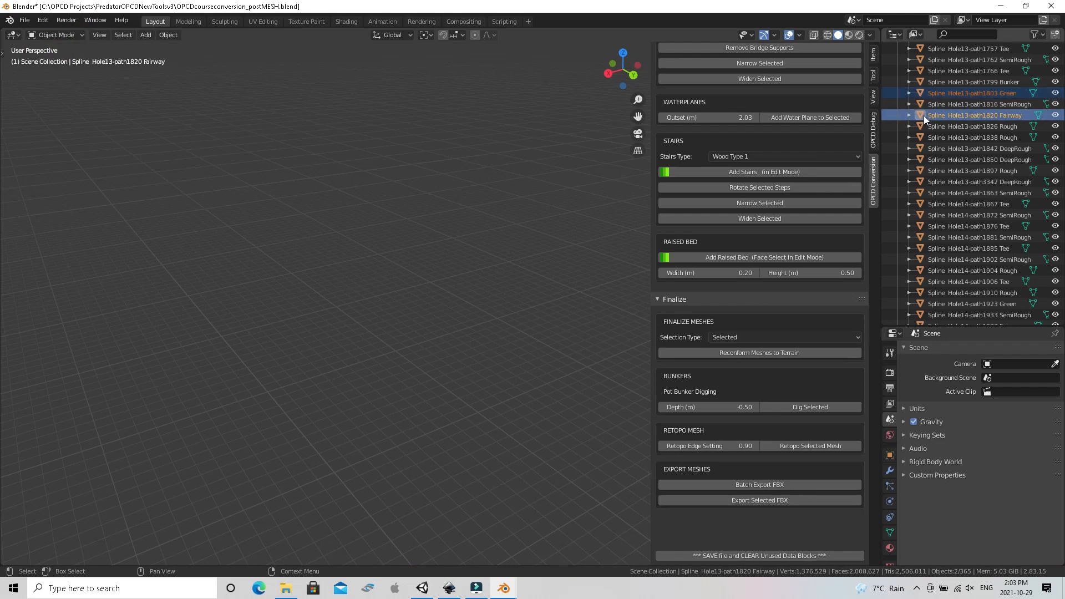
click(738, 499)
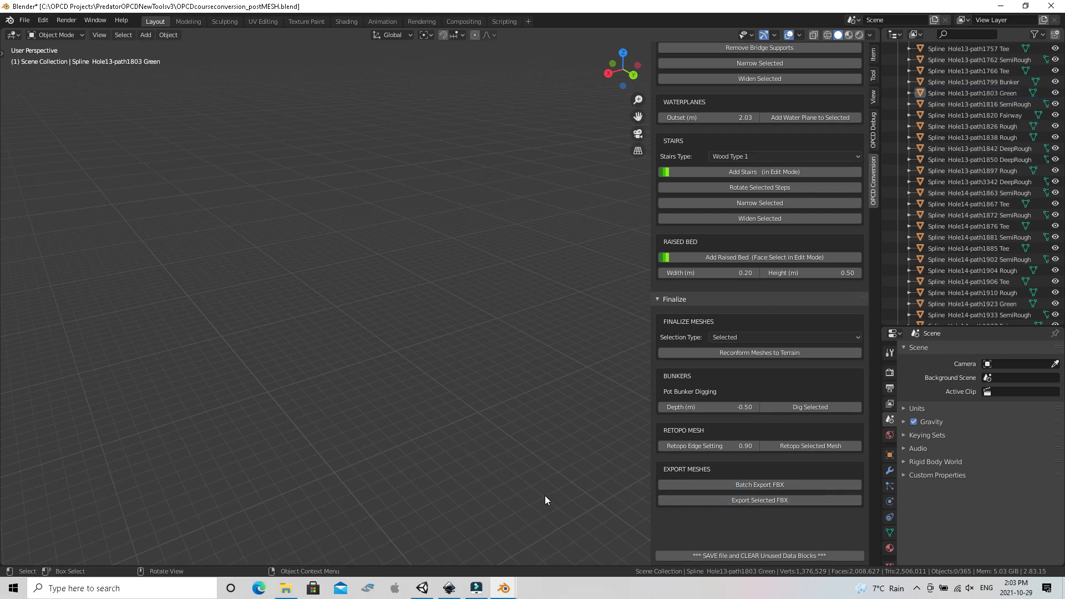
Check the FBX export log in Blender's system console and minimize it
mouse_move(504, 588)
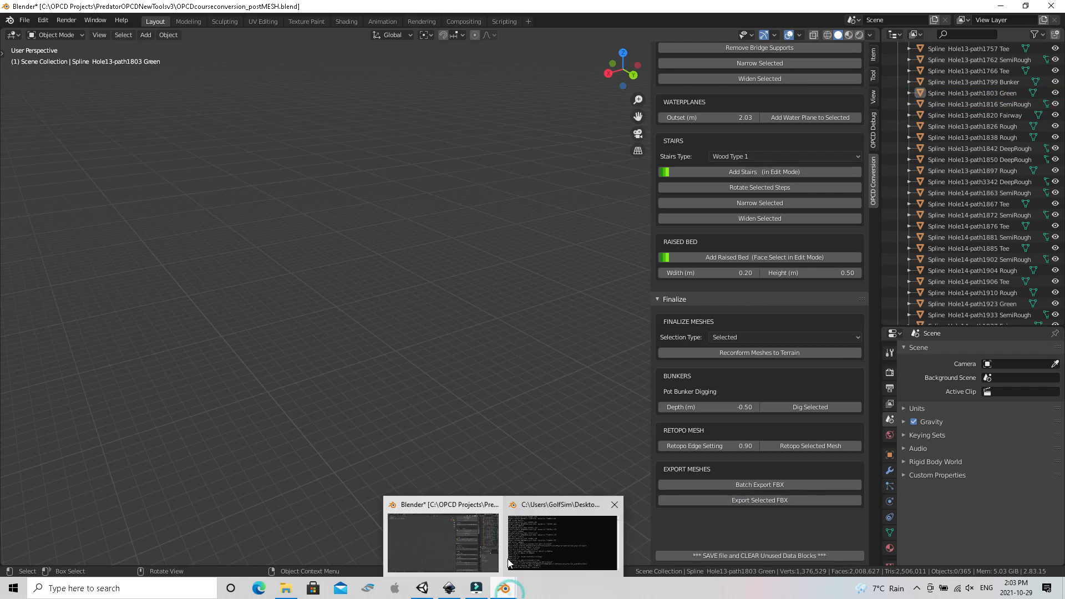
click(527, 555)
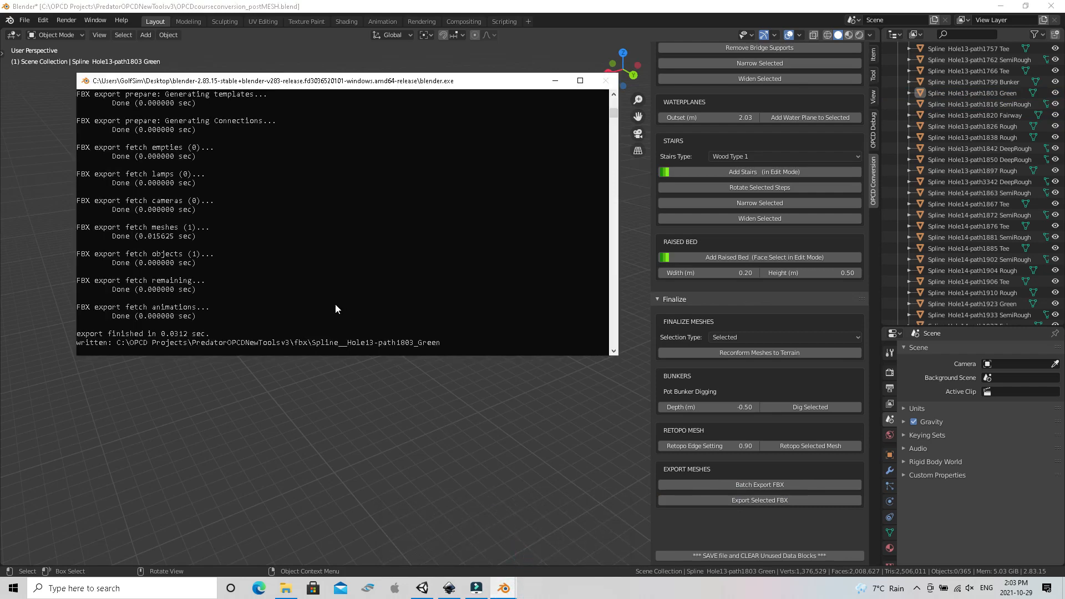
click(558, 81)
Open the project's fbx folder in File Explorer and check the modification dates of the Hole13 green and fairway files
click(285, 592)
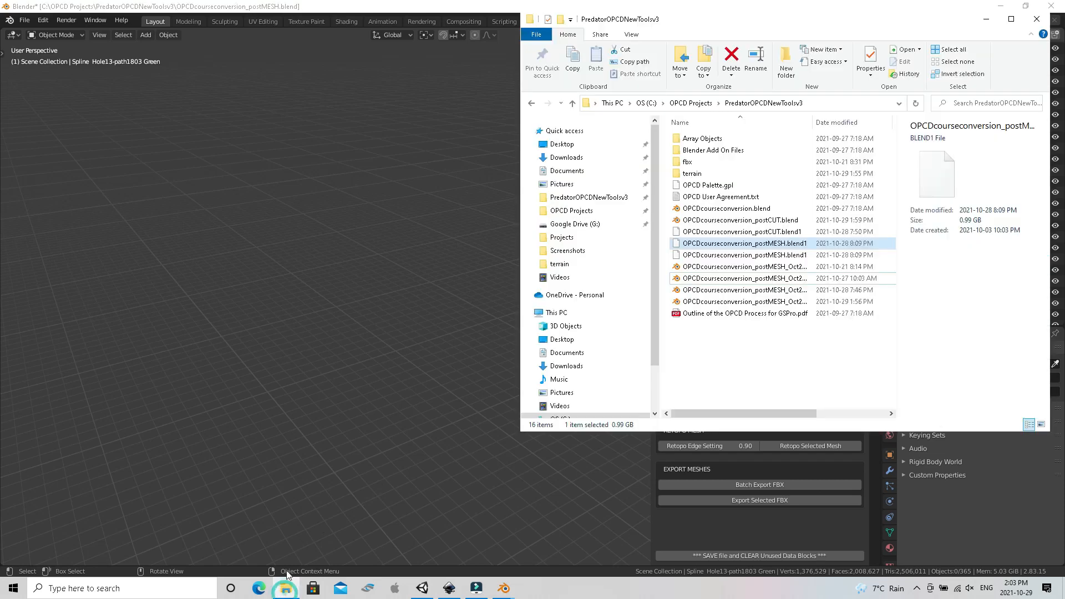
double_click(687, 161)
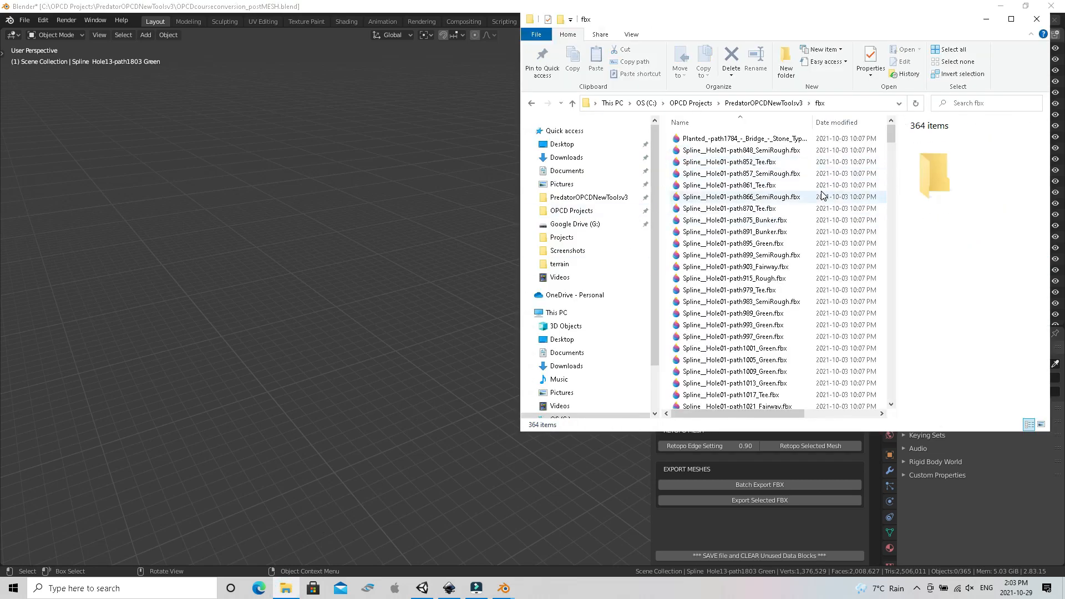
scroll(823, 194, down, 20)
scroll(822, 195, down, 20)
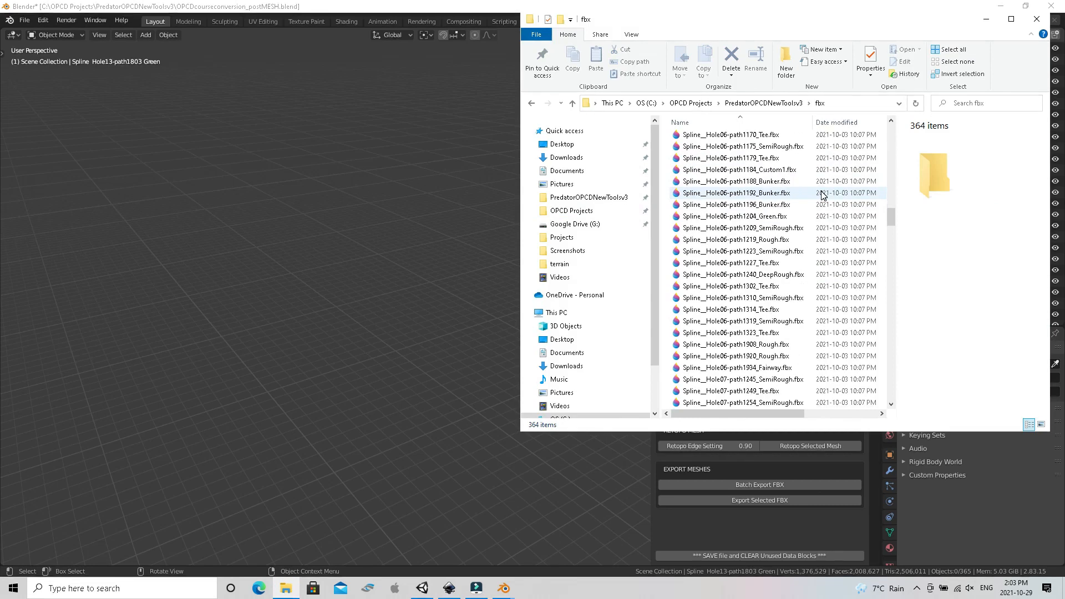
scroll(822, 194, down, 10)
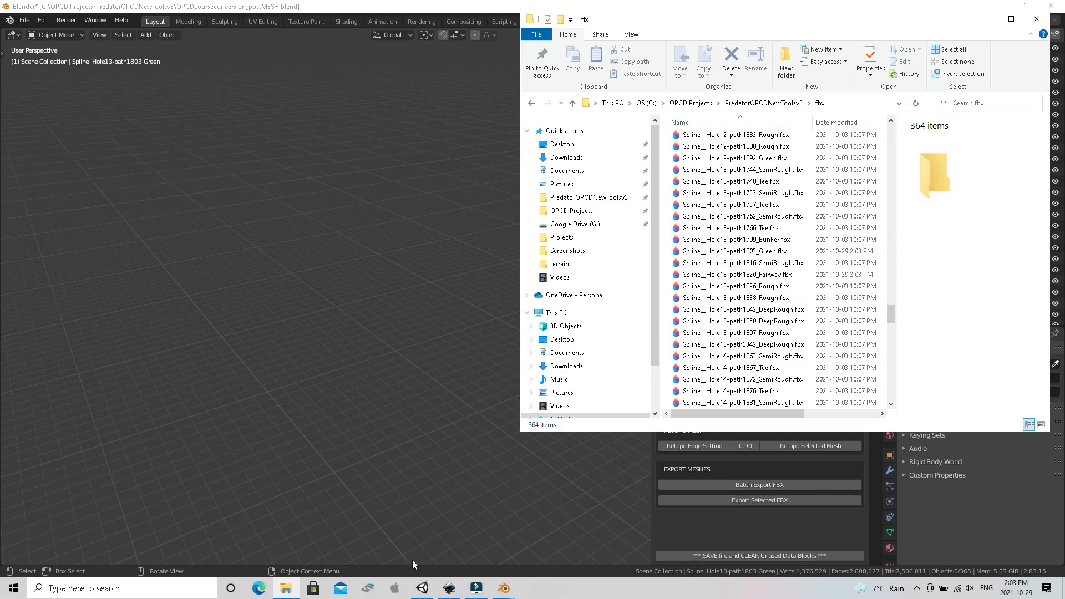
Switch to the Unity project and open the fbx folder under Assets
click(422, 588)
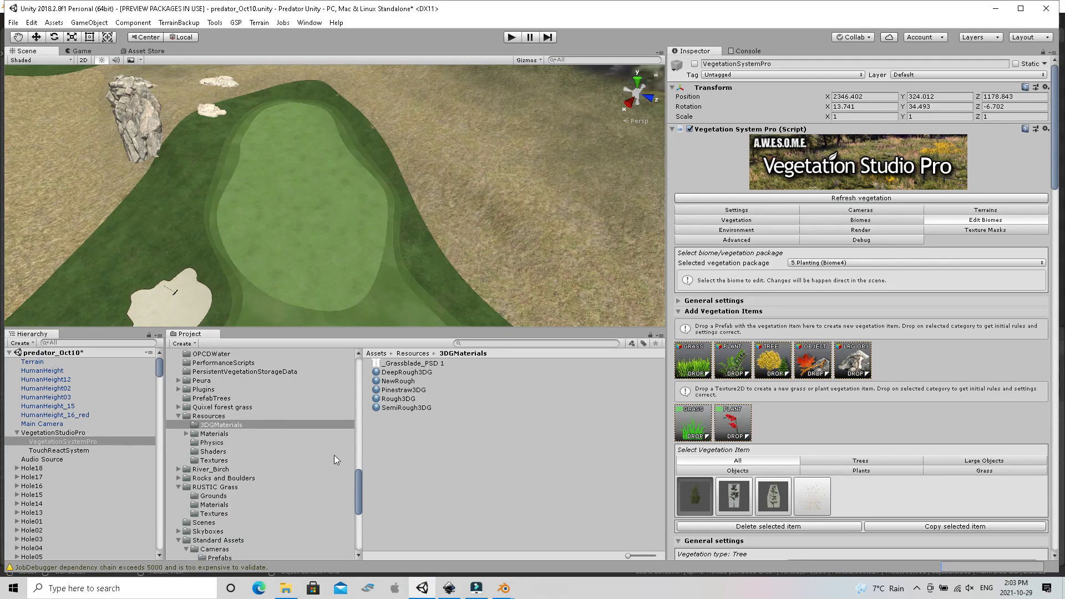
drag(358, 495, 345, 487)
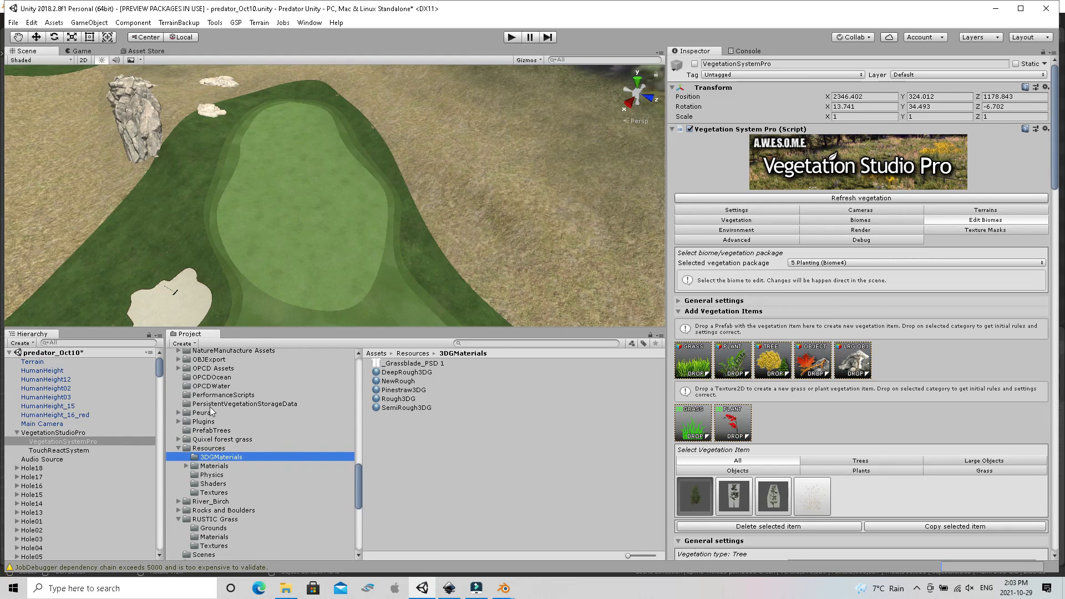
drag(357, 495, 358, 472)
click(197, 421)
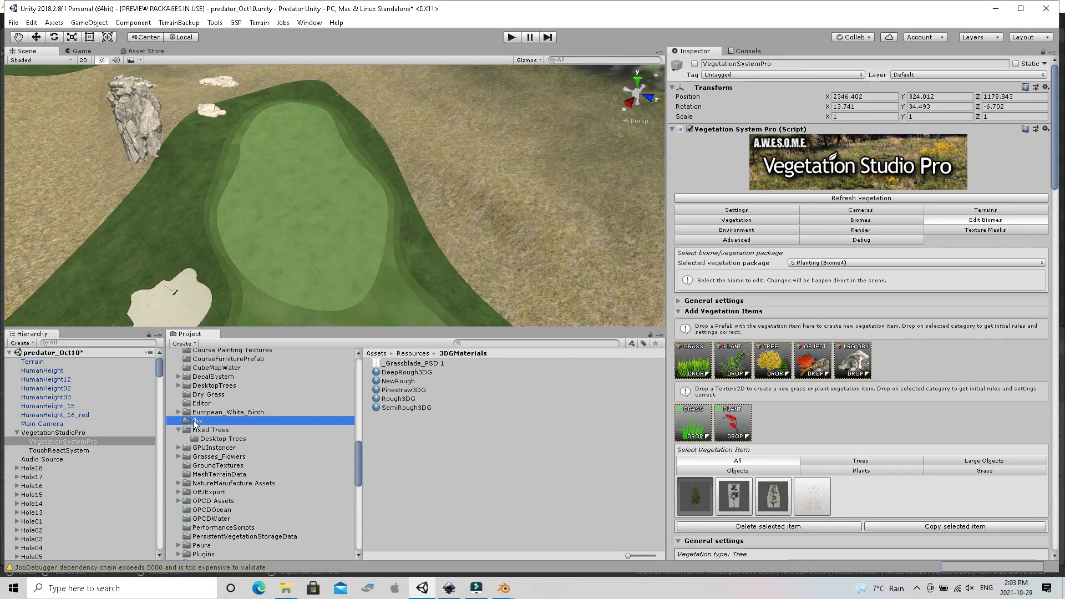
Delete the old Spline__Hole13-path1803_Green model from the fbx assets
scroll(426, 481, down, 3)
scroll(426, 482, down, 15)
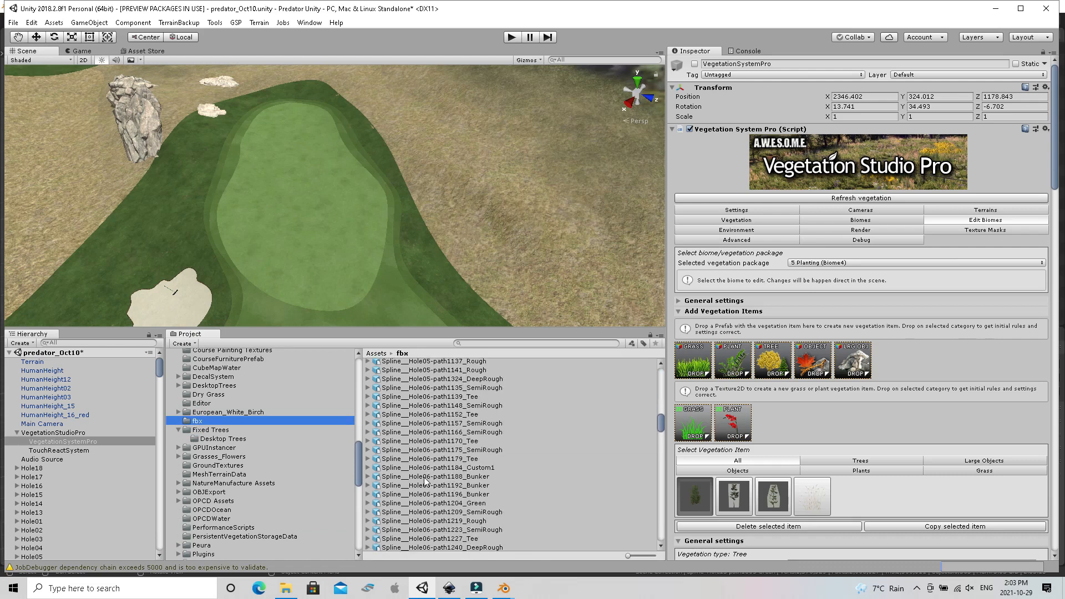
scroll(426, 481, down, 5)
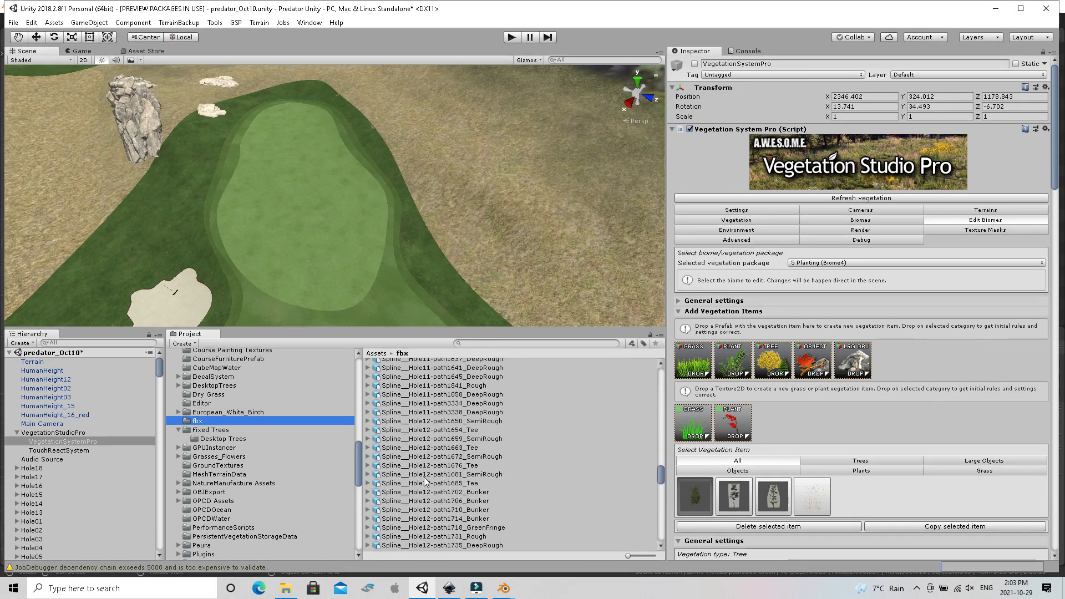
scroll(426, 481, down, 5)
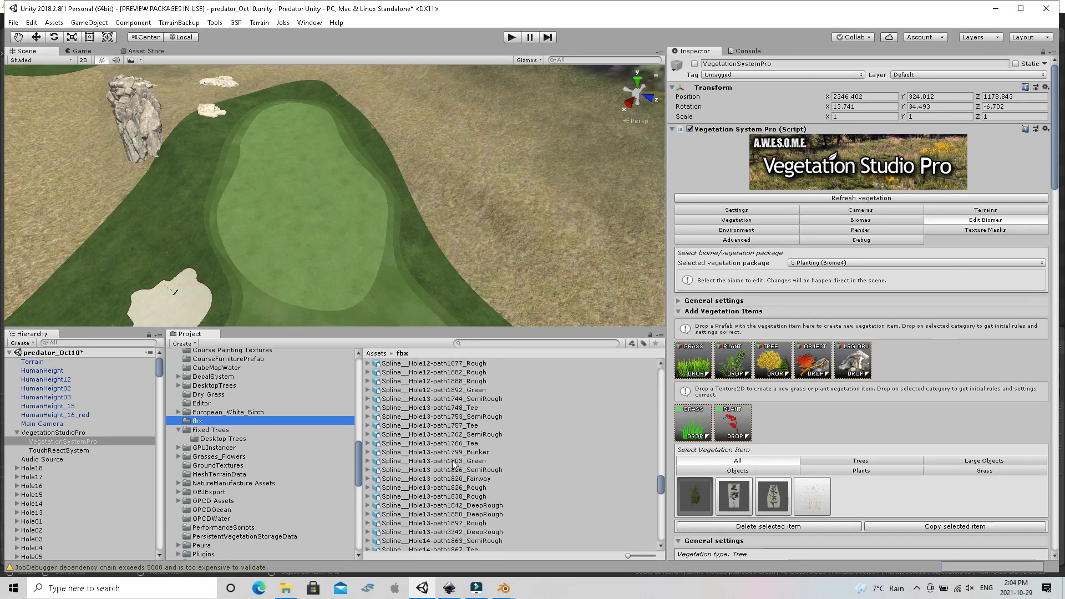
click(454, 462)
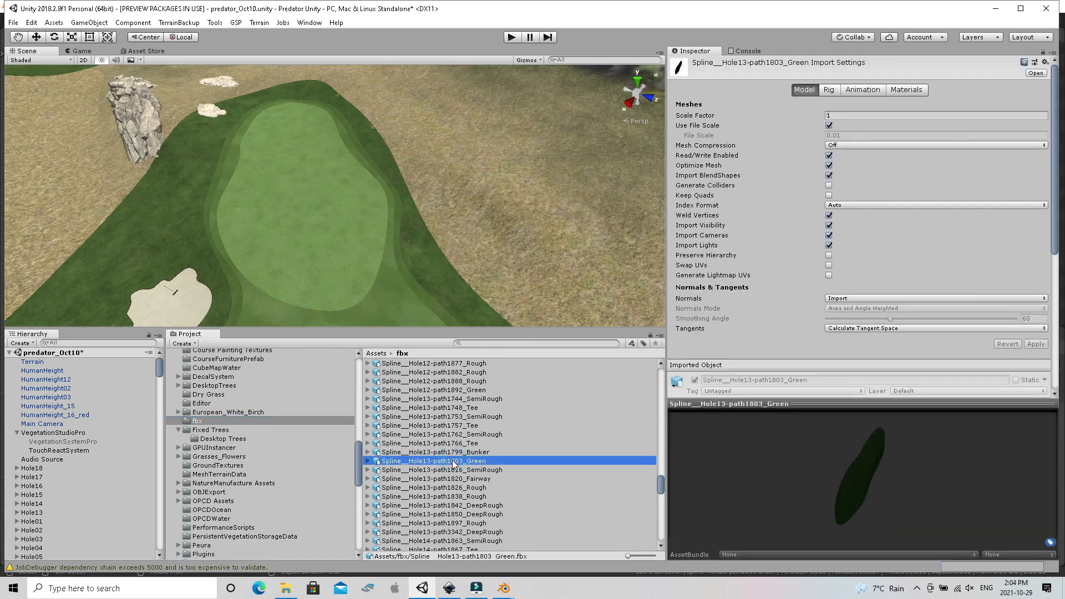
right_click(454, 464)
click(482, 227)
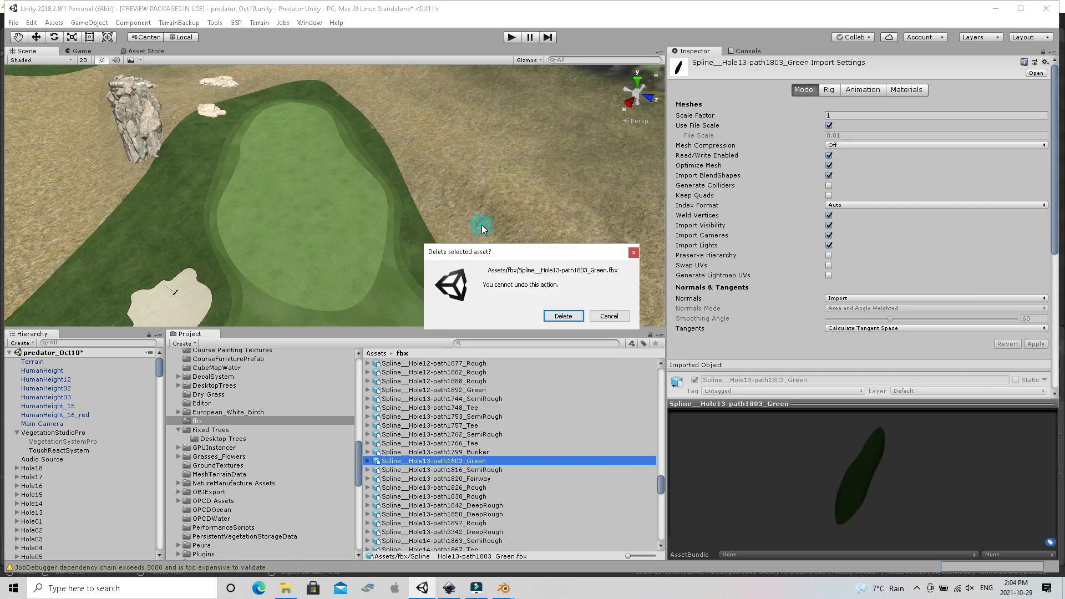
click(563, 317)
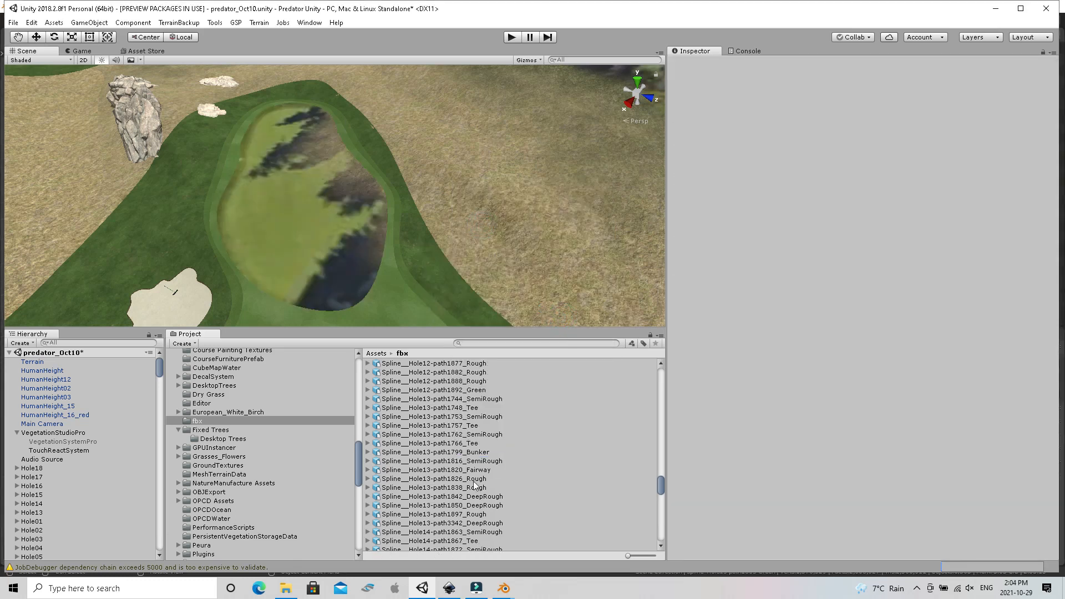
Delete the old Spline__Hole13-path1820_Fairway model from the fbx assets
click(462, 470)
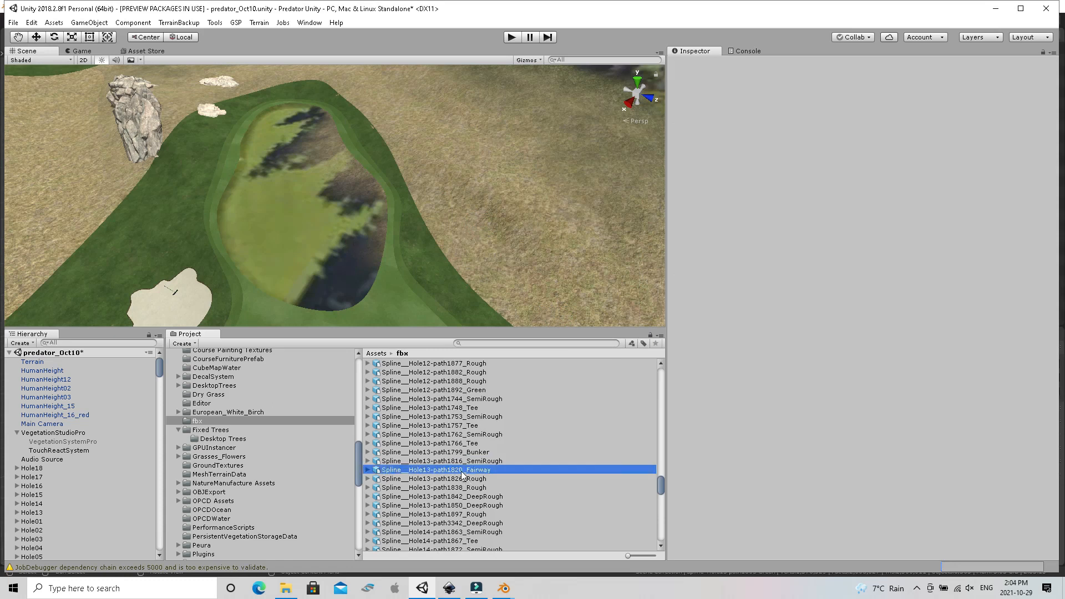
right_click(462, 471)
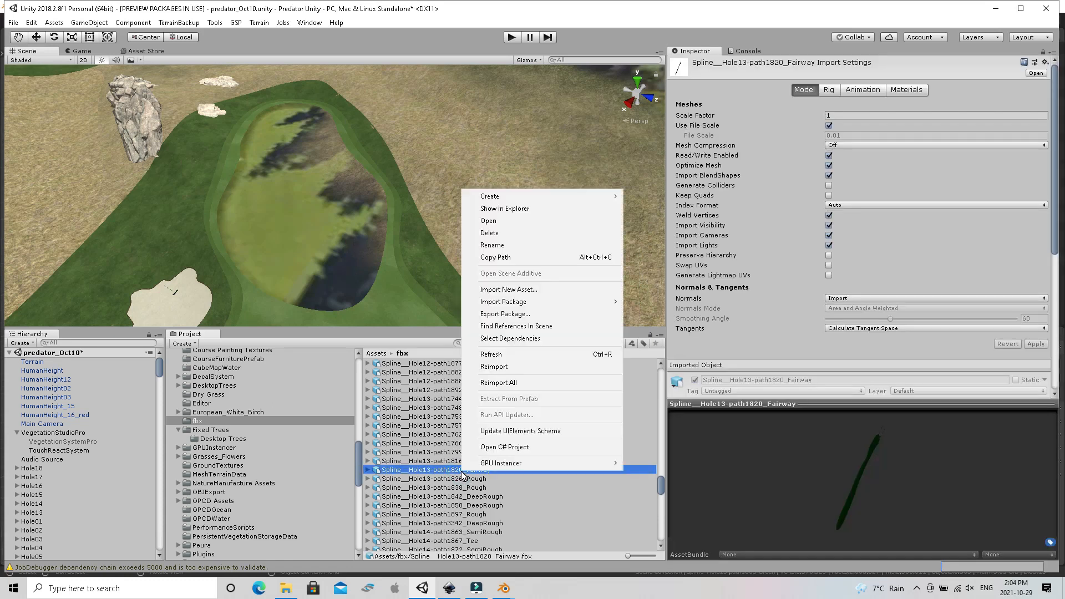
click(500, 233)
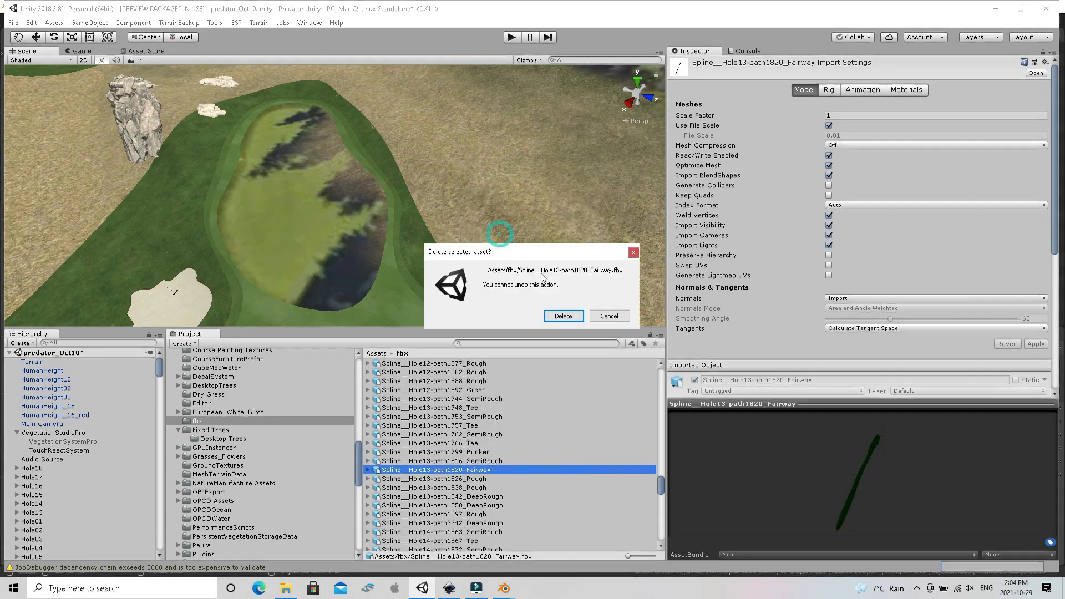
click(574, 319)
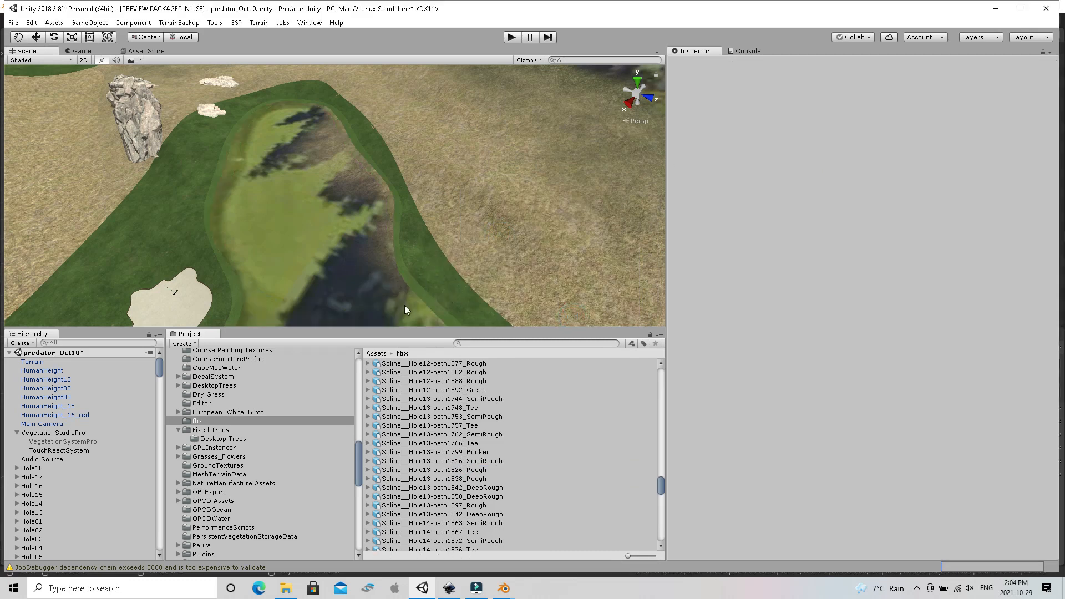
Import Spline__Hole13-path1803_Green.fbx and Spline__Hole13-path1820_Fairway.fbx from File Explorer into the Unity project's fbx folder
click(284, 590)
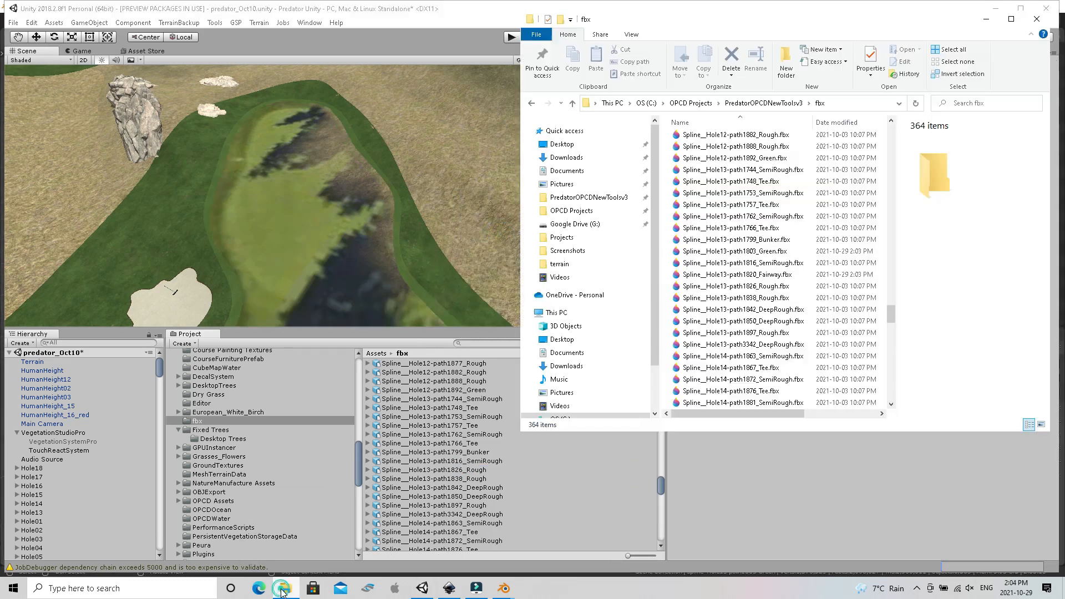
click(733, 253)
drag(733, 253, 291, 422)
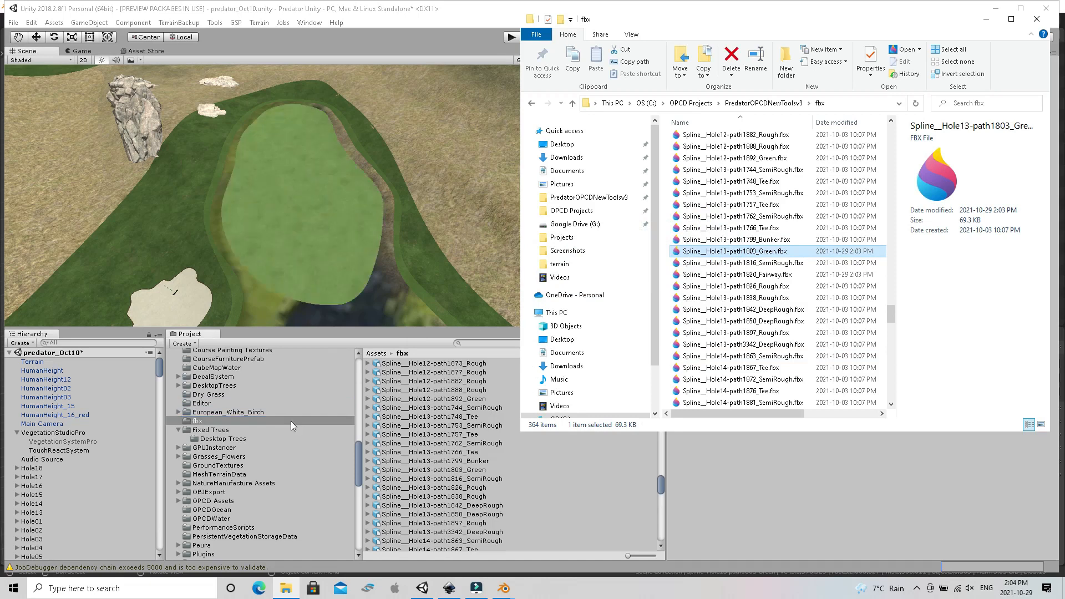
click(768, 278)
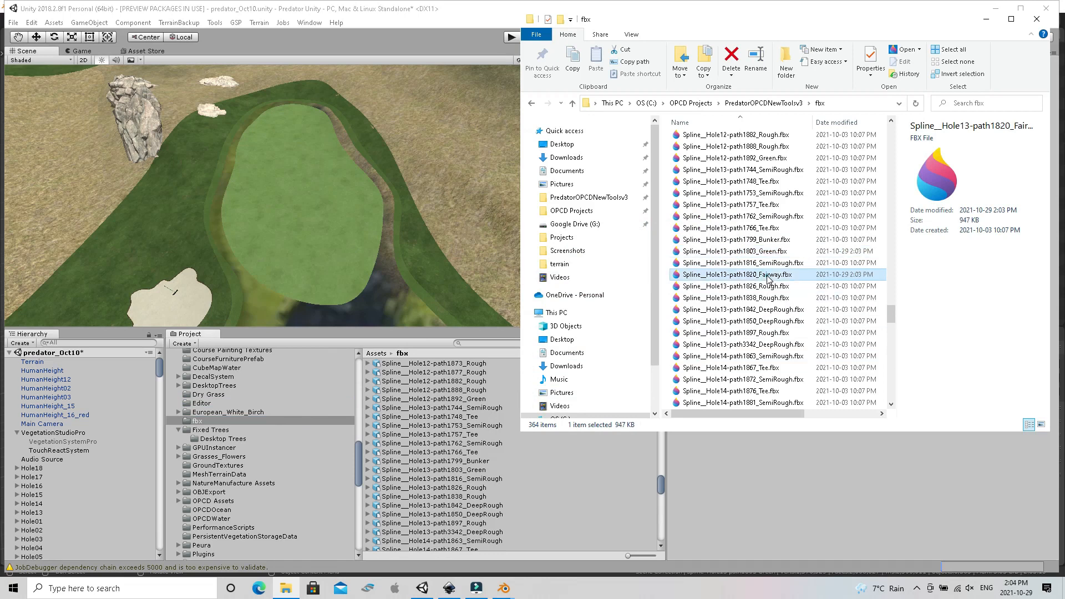
drag(768, 279, 278, 421)
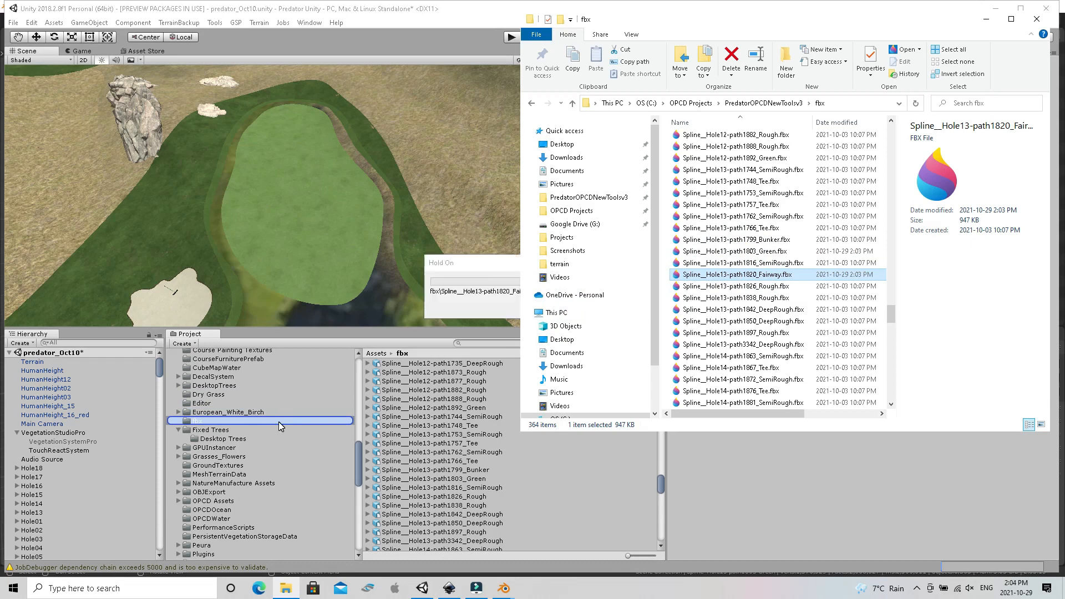